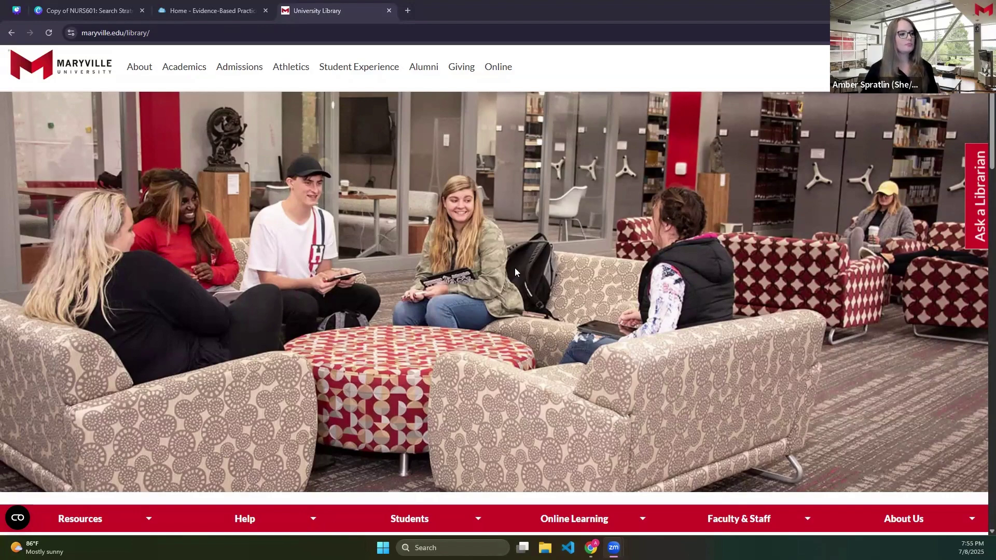
Step: Enter "adults AND hypertension AND exercise AND medication" as the library's Discovery Search query
{"action": "scroll", "coordinate": [512, 249], "scroll_direction": "down", "scroll_amount": 4}
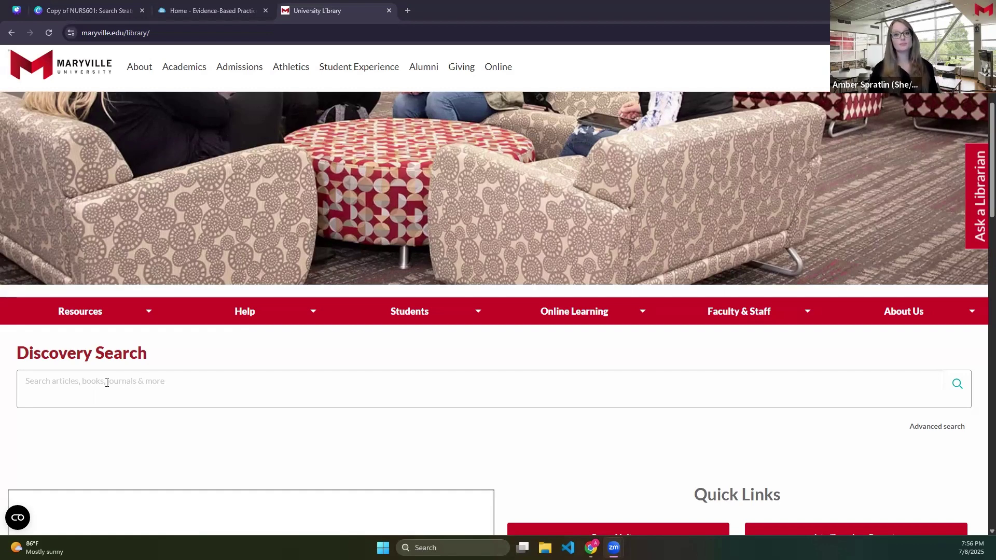
{"action": "left_click", "coordinate": [107, 383]}
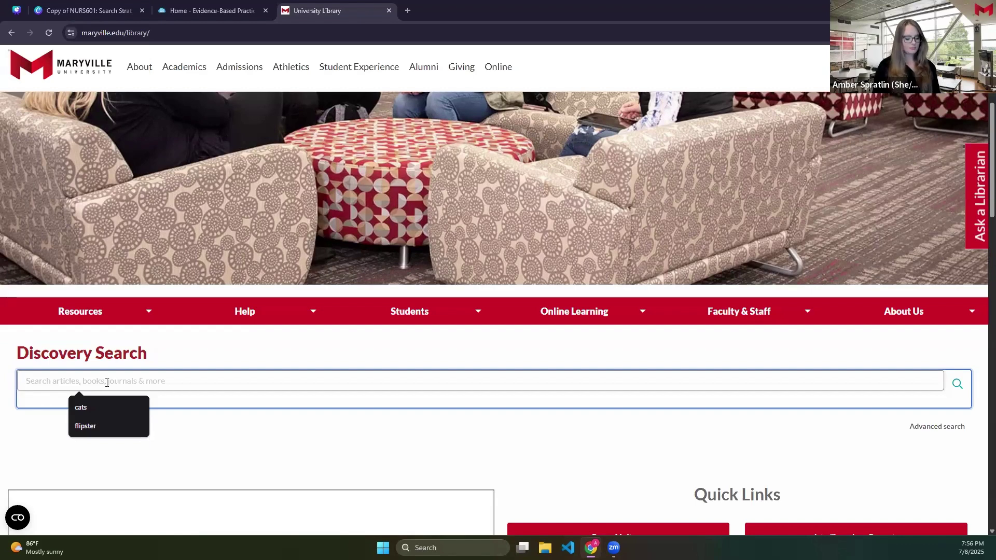
{"action": "type", "text": "adults"}
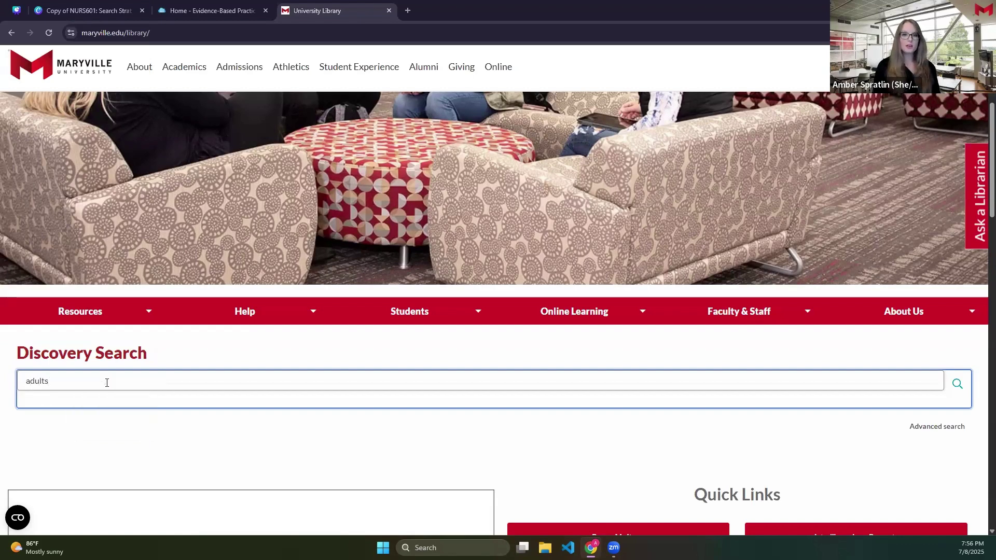
{"action": "type", "text": " AND hypertension"}
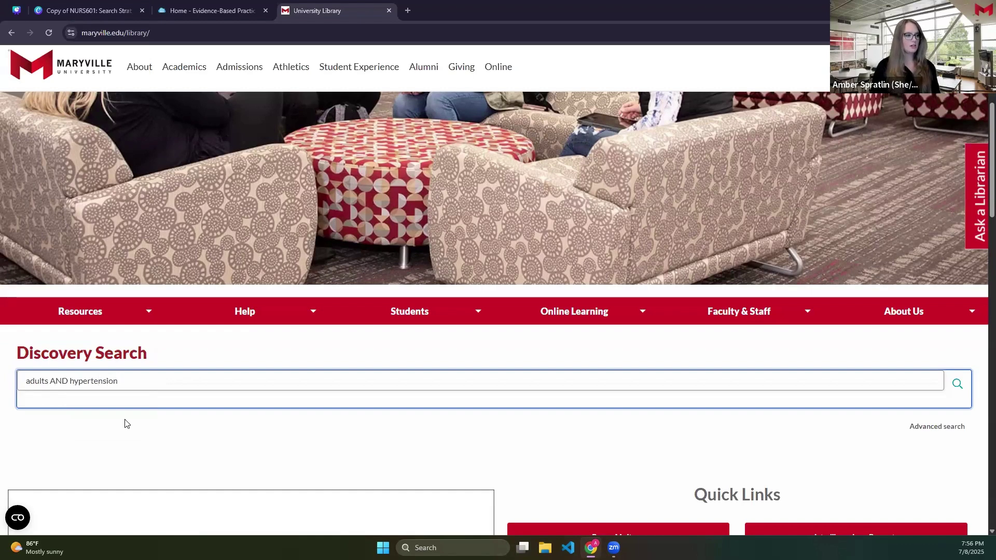
{"action": "type", "text": " AND"}
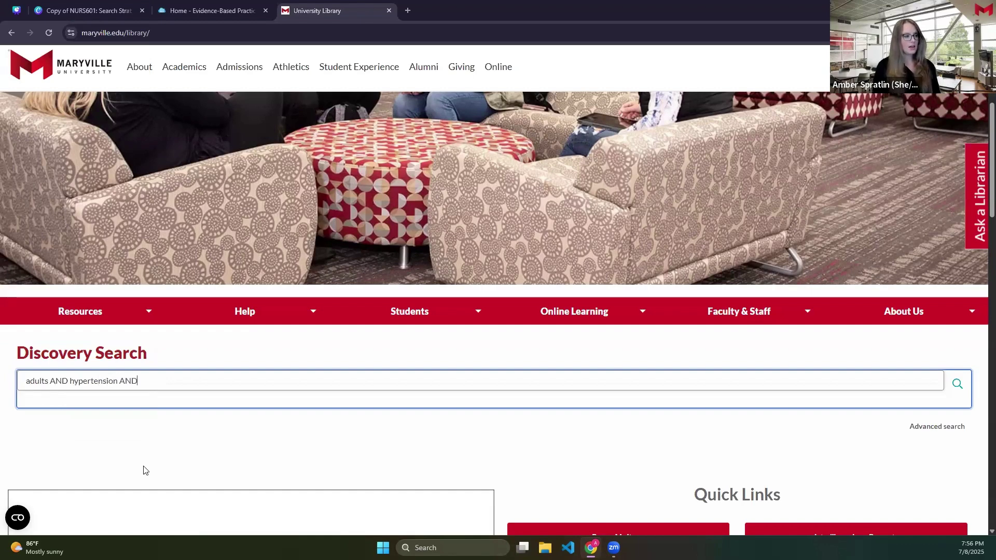
{"action": "type", "text": " exercise"}
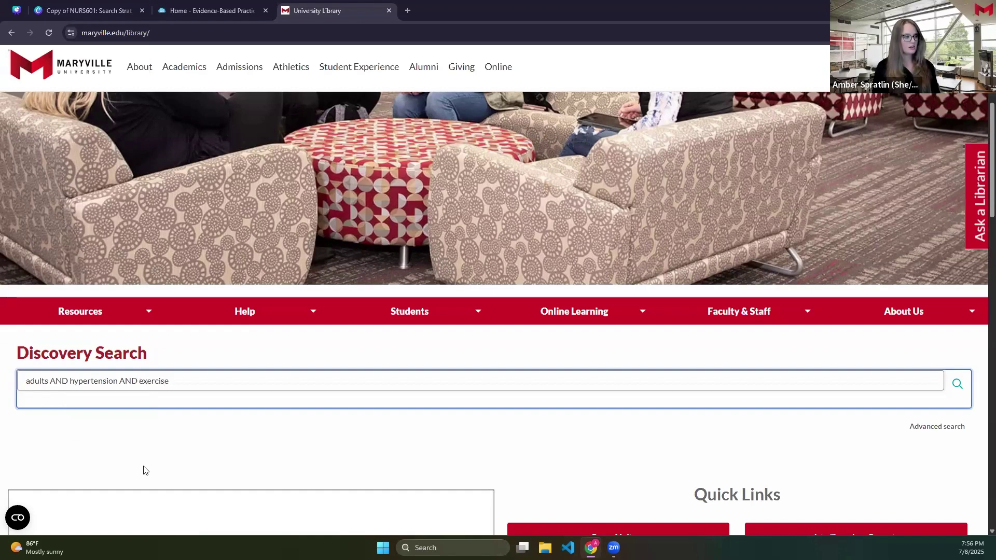
{"action": "type", "text": " AND "}
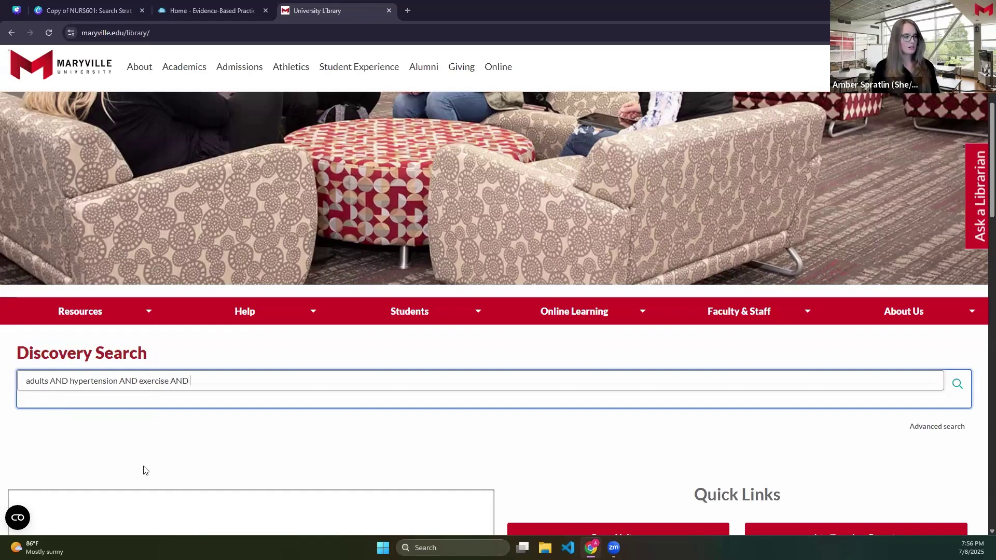
{"action": "type", "text": "medication"}
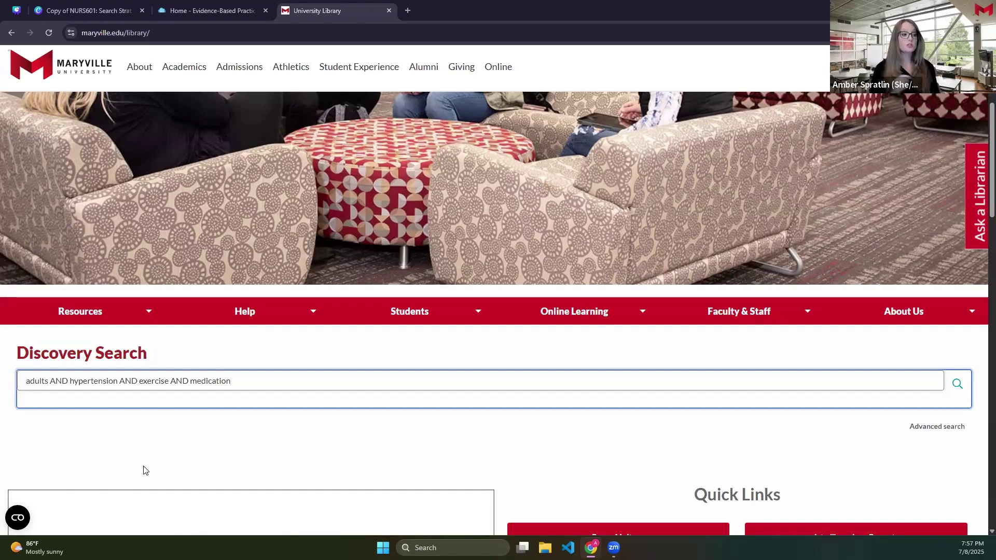
Step: Remove "AND medication" from the query and run the search for "adults AND hypertension AND exercise"
{"action": "key", "text": "BackSpace"}
{"action": "key", "text": "BackSpace"}
{"action": "key", "text": "BackSpace"}
{"action": "key", "text": "BackSpace"}
{"action": "key", "text": "BackSpace"}
{"action": "key", "text": "BackSpace"}
{"action": "key", "text": "BackSpace"}
{"action": "key", "text": "BackSpace"}
{"action": "key", "text": "BackSpace"}
{"action": "key", "text": "BackSpace"}
{"action": "key", "text": "BackSpace"}
{"action": "key", "text": "BackSpace"}
{"action": "key", "text": "BackSpace"}
{"action": "key", "text": "BackSpace"}
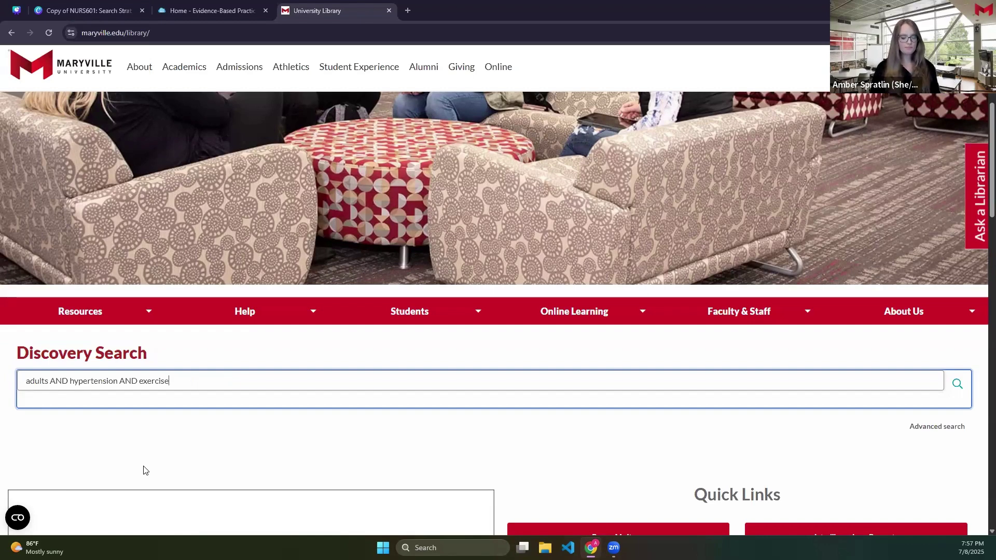
{"action": "key", "text": "Return"}
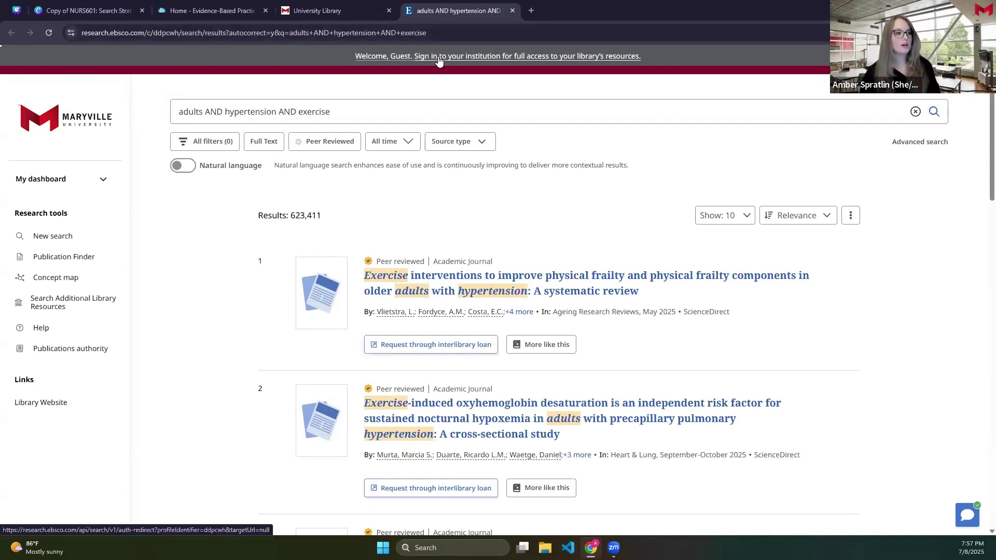
Step: Sign in through the institution for full access to library resources and check the number of results
{"action": "left_click", "coordinate": [531, 60]}
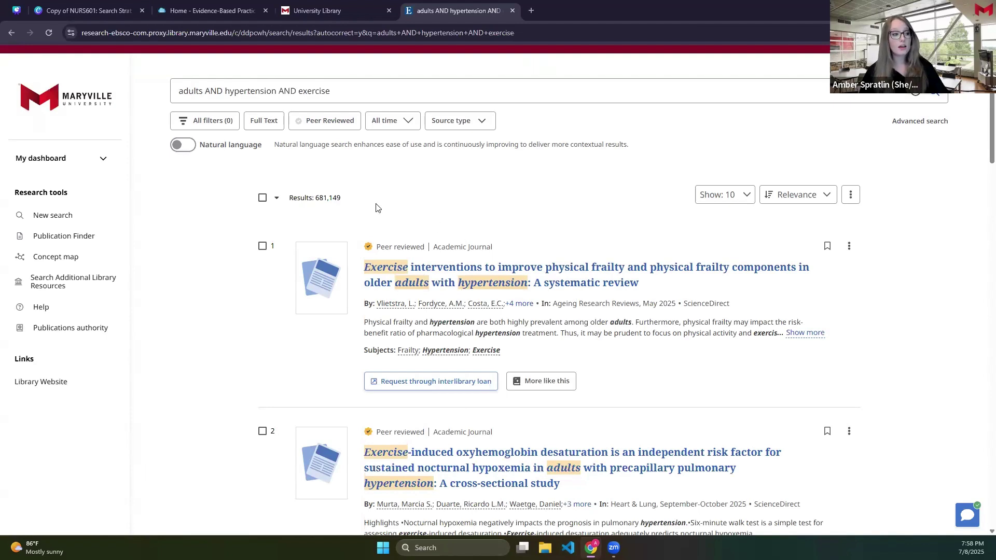
{"action": "double_click", "coordinate": [324, 199]}
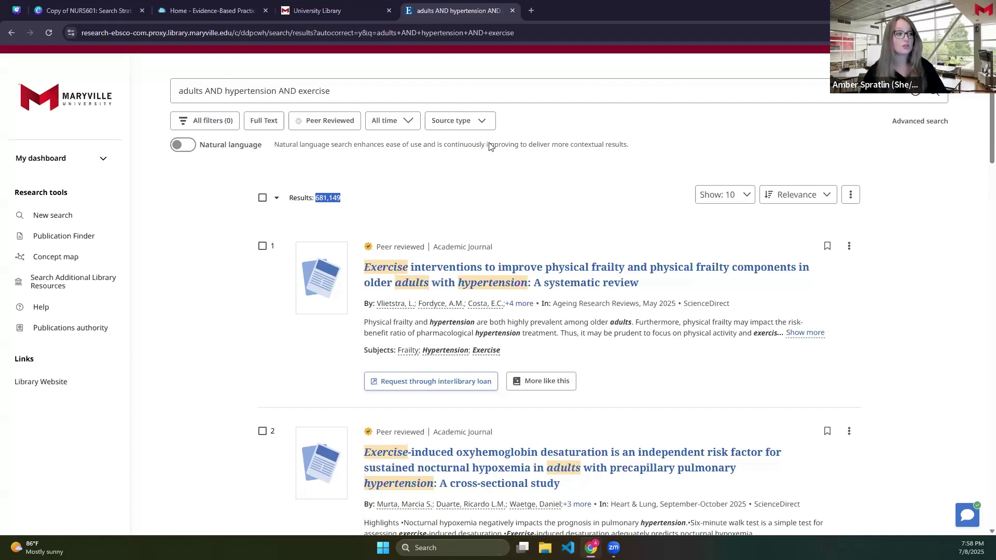
Step: Limit the search results to peer-reviewed items published in the past 5 years
{"action": "left_click", "coordinate": [331, 121]}
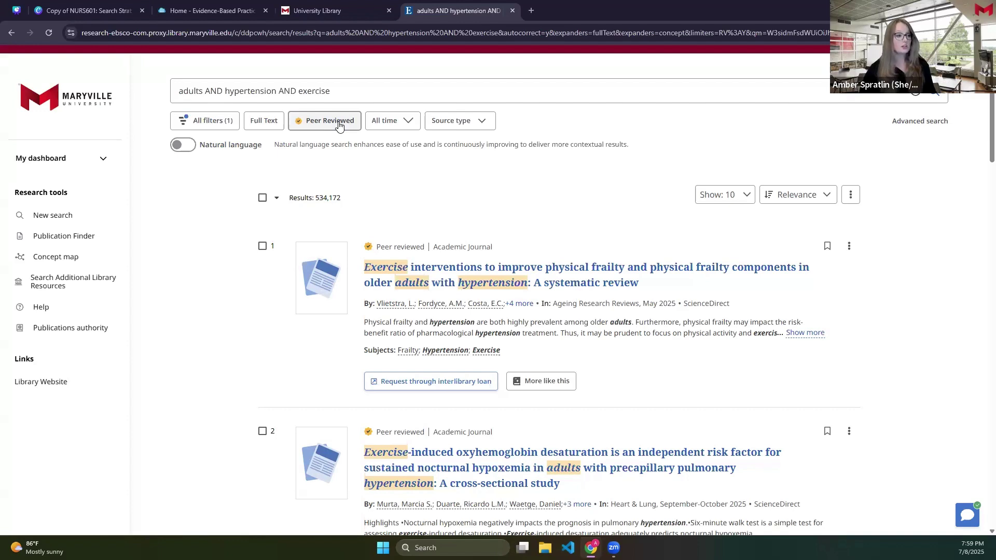
{"action": "left_click", "coordinate": [403, 126]}
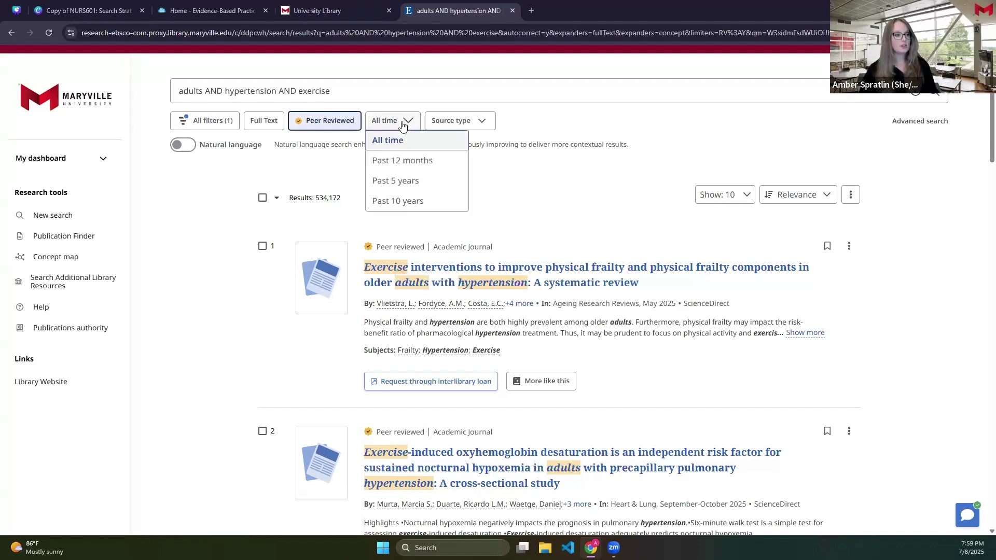
{"action": "left_click", "coordinate": [402, 186]}
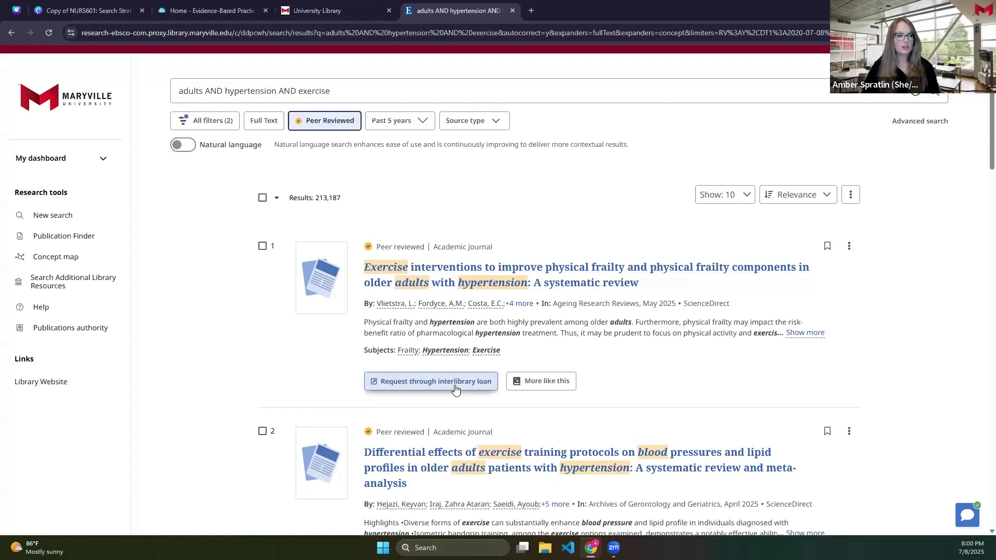
Step: Compare the access options of the listed articles and open the interlibrary loan request for the first result
{"action": "scroll", "coordinate": [436, 397], "scroll_direction": "down", "scroll_amount": 3}
{"action": "scroll", "coordinate": [423, 429], "scroll_direction": "down", "scroll_amount": 5}
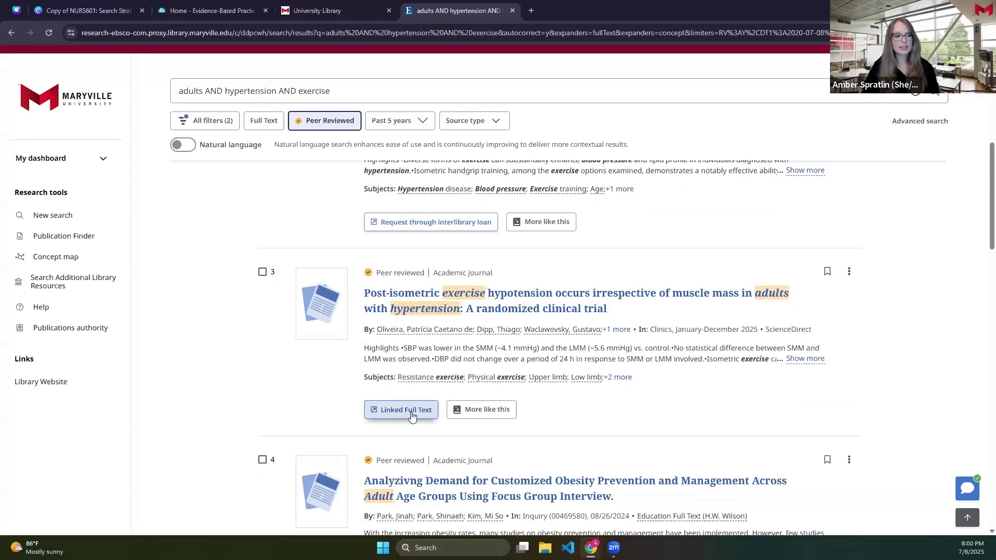
{"action": "scroll", "coordinate": [411, 415], "scroll_direction": "up", "scroll_amount": 6}
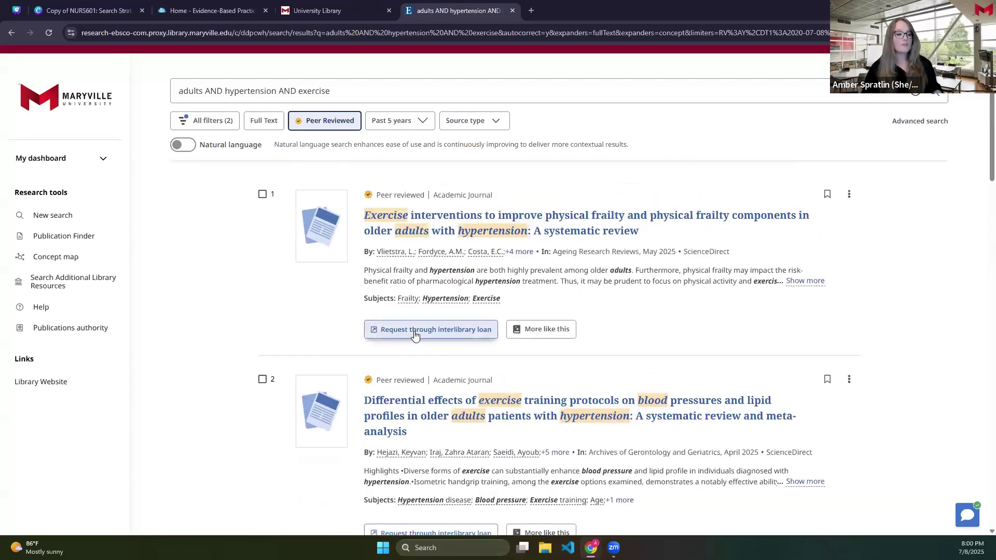
{"action": "left_click", "coordinate": [415, 332]}
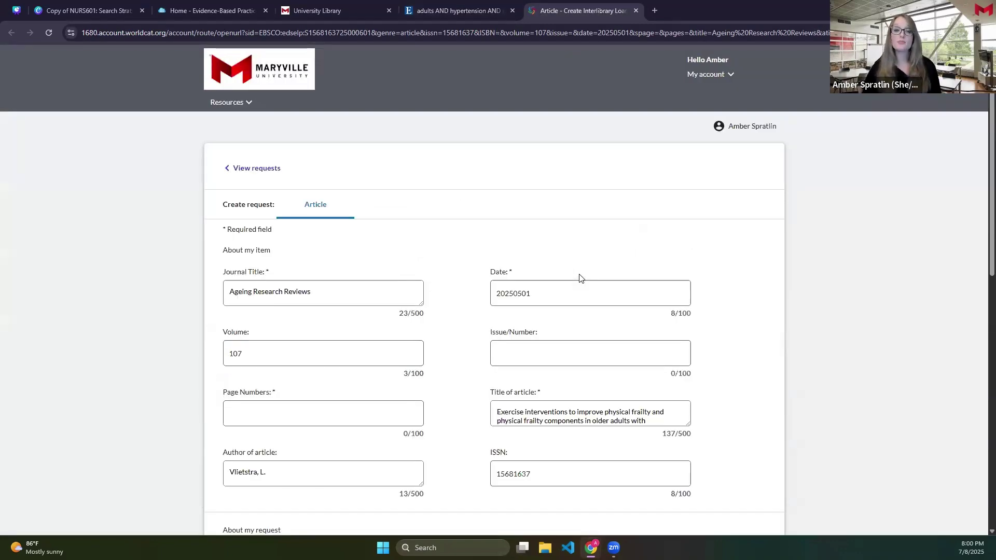
Step: Review the prefilled interlibrary loan form through to its submission option, and close it to return to the search results
{"action": "scroll", "coordinate": [583, 262], "scroll_direction": "down", "scroll_amount": 5}
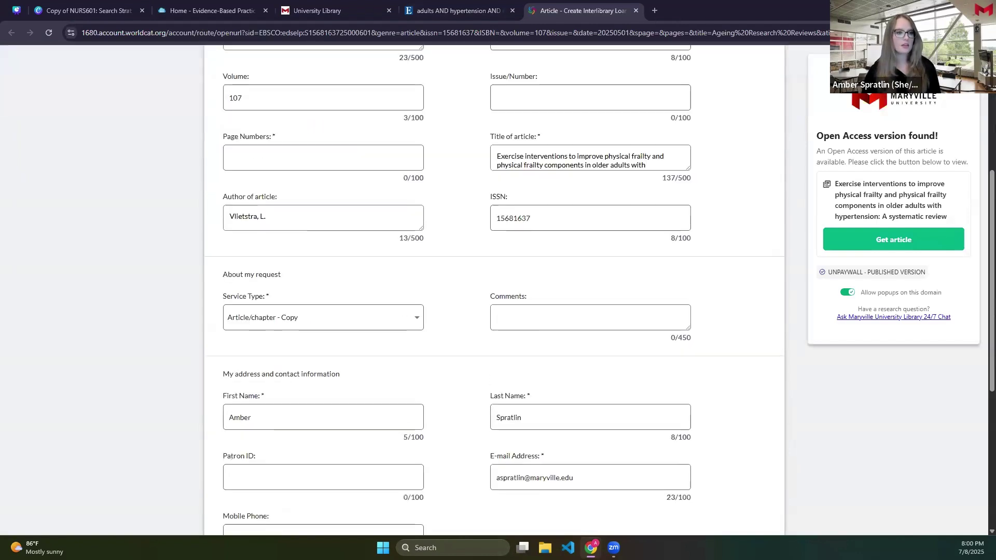
{"action": "scroll", "coordinate": [547, 265], "scroll_direction": "down", "scroll_amount": 5}
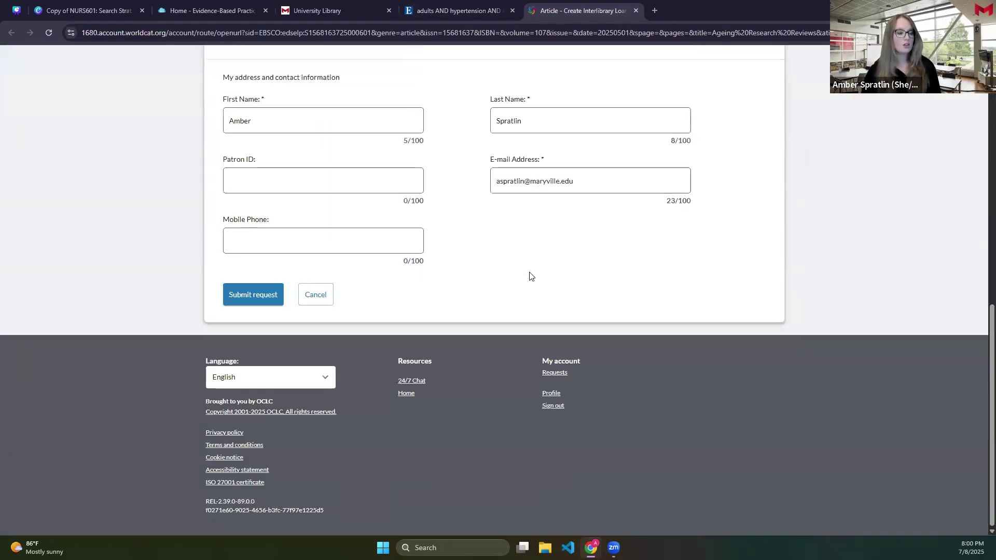
{"action": "scroll", "coordinate": [529, 275], "scroll_direction": "up", "scroll_amount": 1}
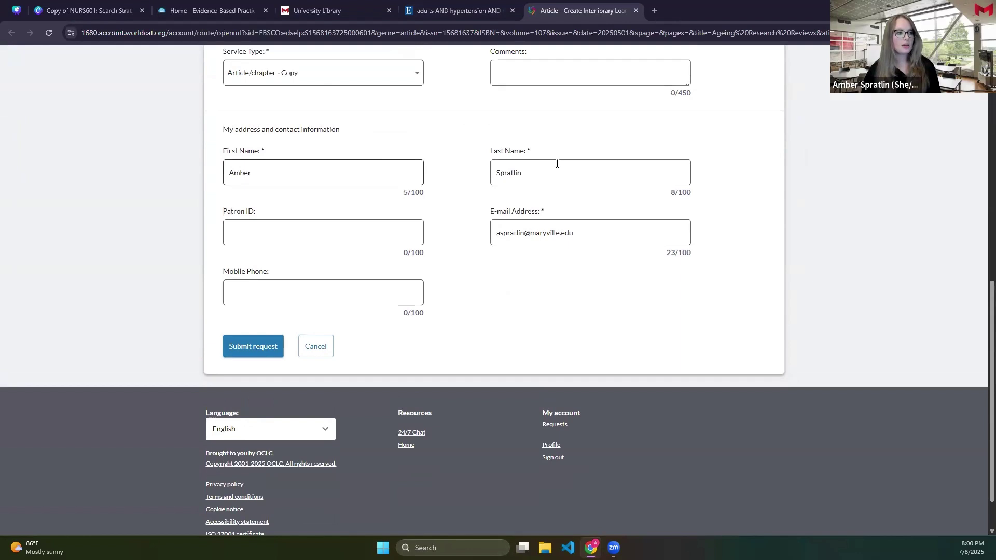
{"action": "left_click", "coordinate": [236, 349]}
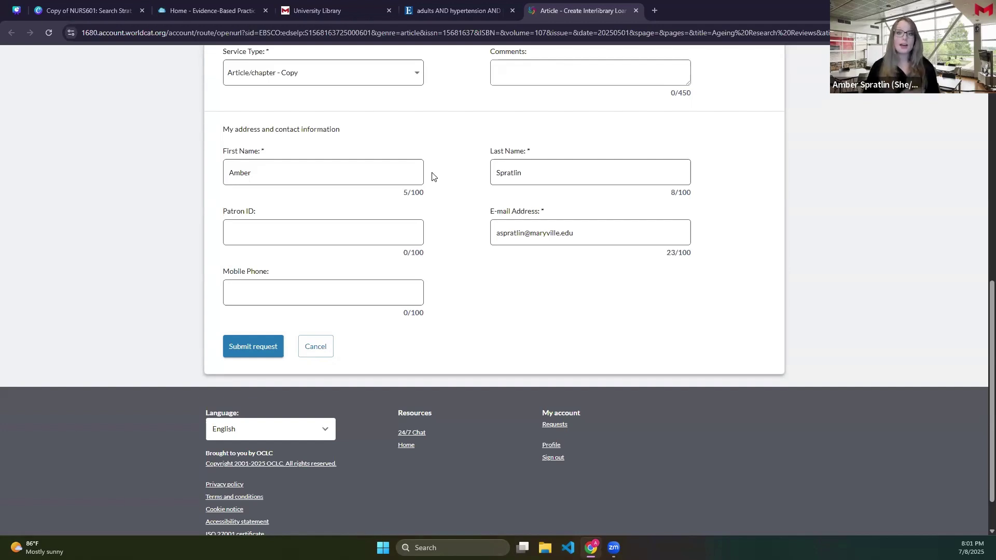
{"action": "left_click", "coordinate": [456, 10]}
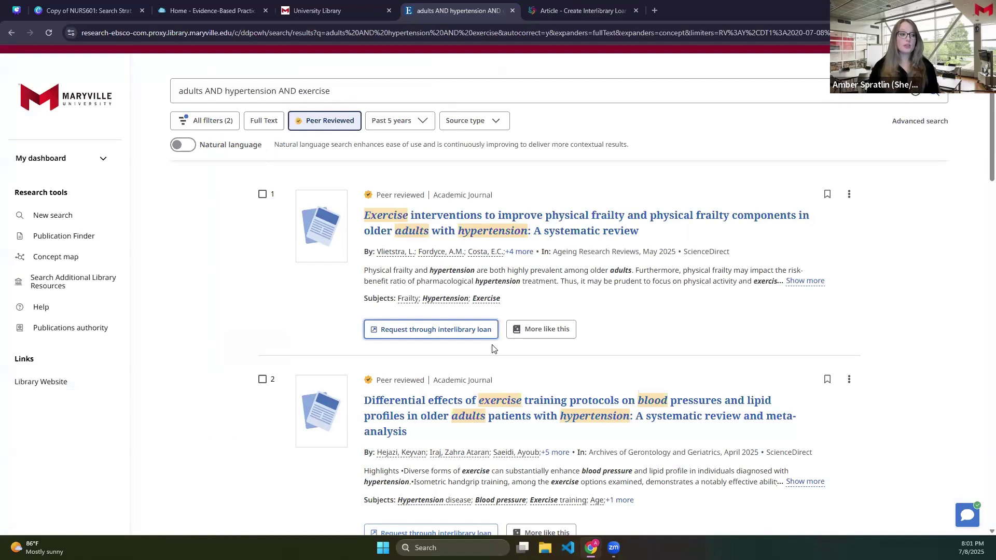
{"action": "left_click", "coordinate": [636, 11]}
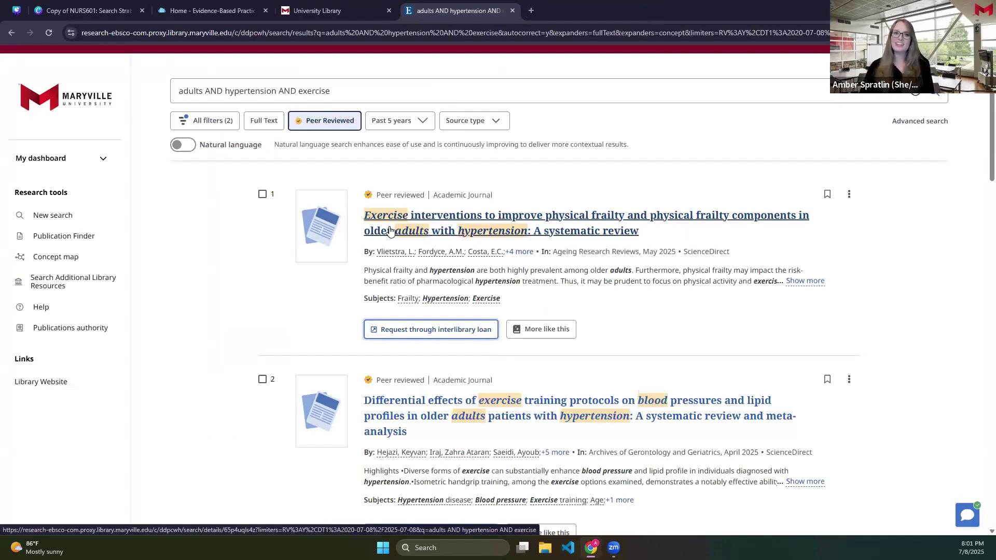
Step: Limit the results to full text and expand the Subject terms within all filters
{"action": "left_click", "coordinate": [262, 121]}
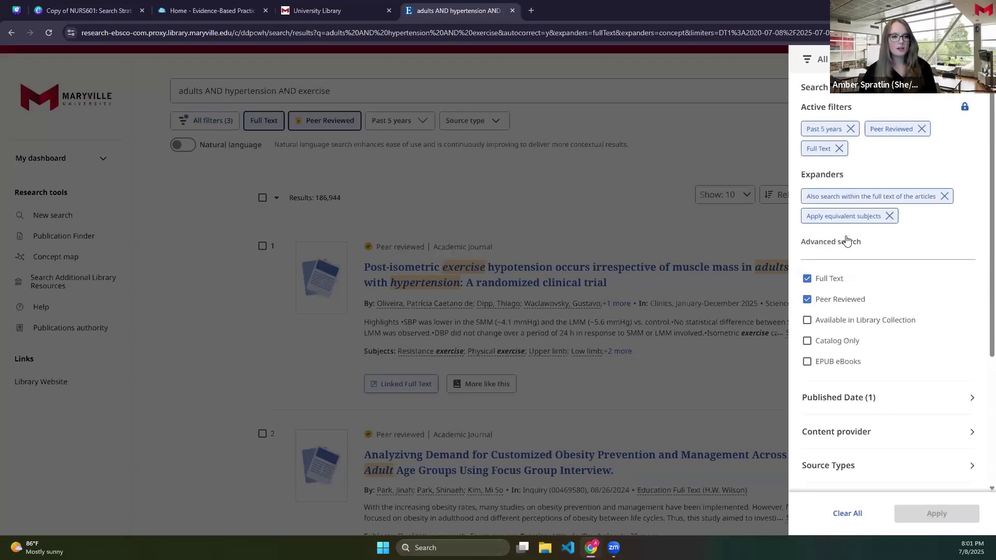
{"action": "scroll", "coordinate": [846, 244], "scroll_direction": "down", "scroll_amount": 3}
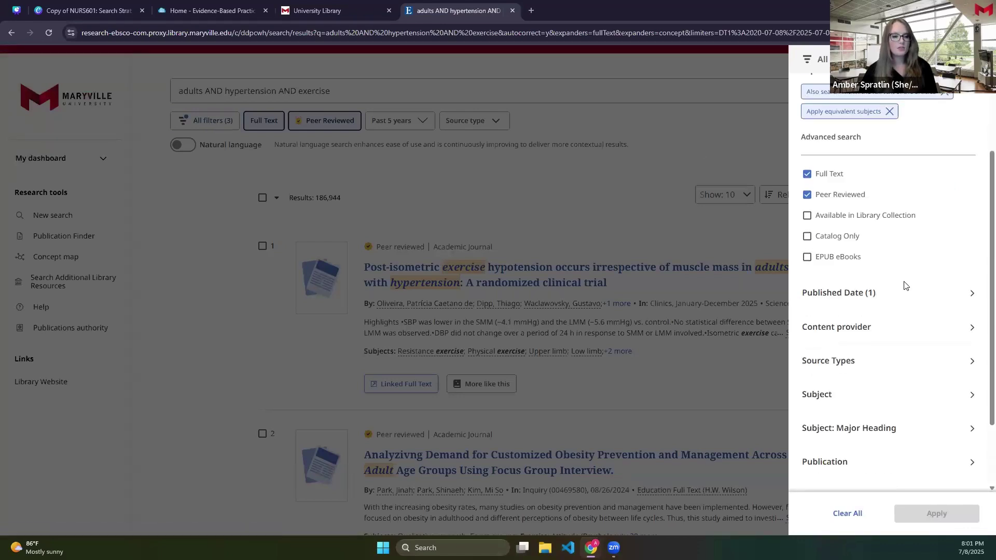
{"action": "left_click", "coordinate": [861, 343]}
{"action": "scroll", "coordinate": [866, 337], "scroll_direction": "down", "scroll_amount": 2}
{"action": "scroll", "coordinate": [874, 333], "scroll_direction": "down", "scroll_amount": 2}
{"action": "scroll", "coordinate": [881, 329], "scroll_direction": "up", "scroll_amount": 2}
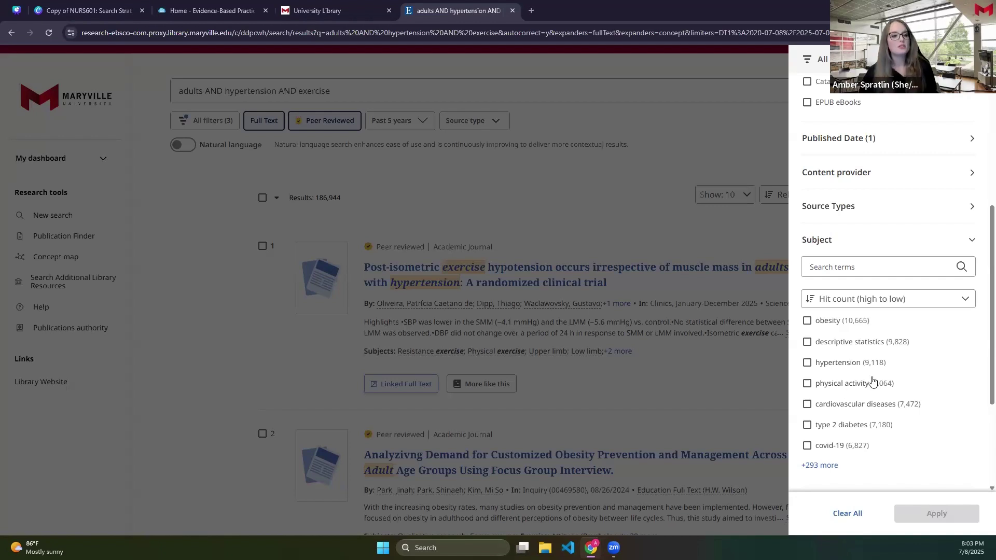
{"action": "scroll", "coordinate": [835, 318], "scroll_direction": "down", "scroll_amount": 1}
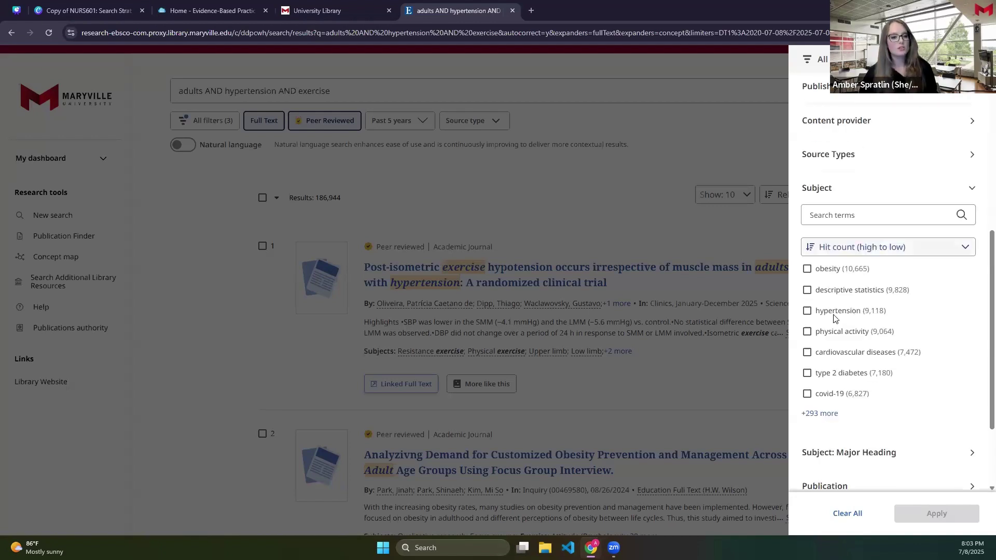
Step: Select hypertension, cardiovascular diseases and blood pressure as subject filters, using the full list of subject terms
{"action": "left_click", "coordinate": [807, 312]}
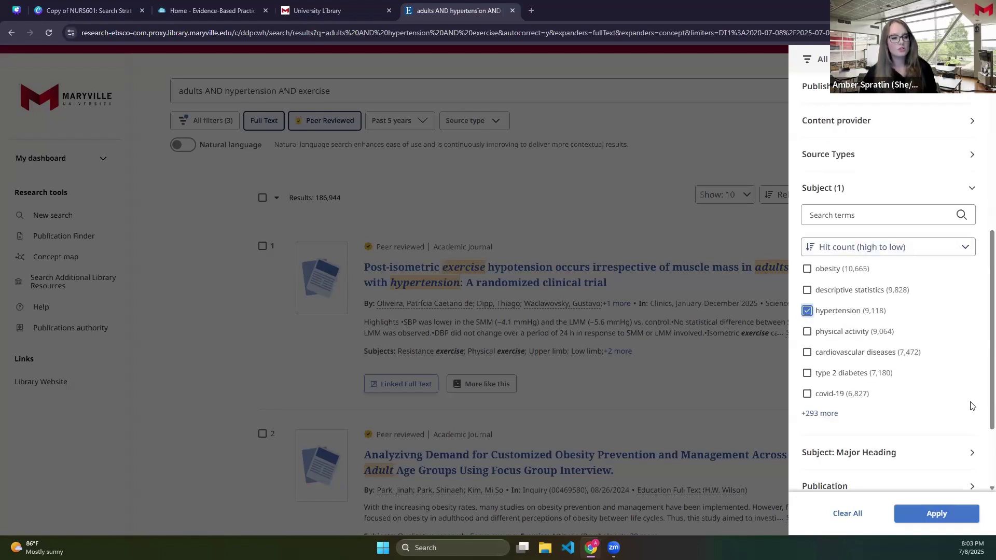
{"action": "left_click", "coordinate": [807, 353]}
{"action": "left_click", "coordinate": [822, 414]}
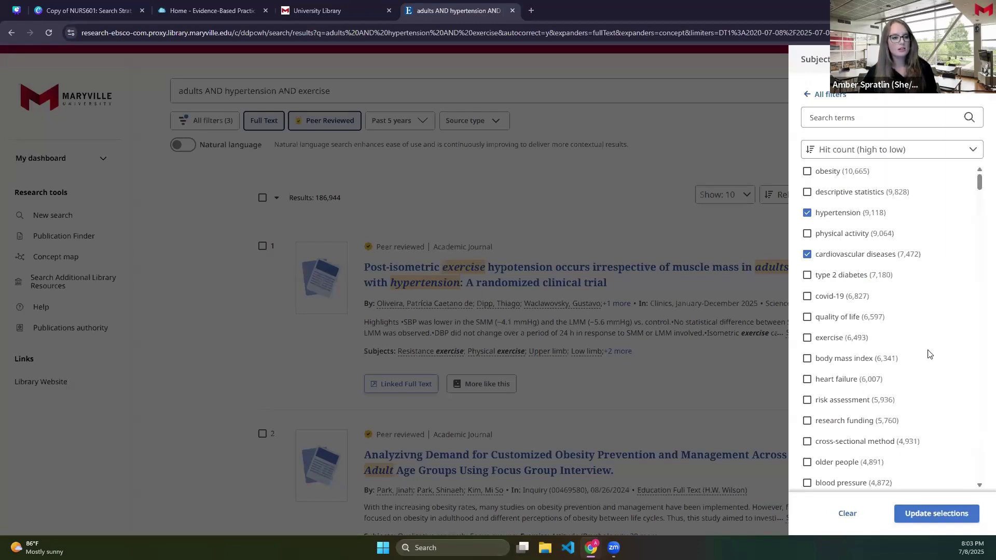
{"action": "scroll", "coordinate": [927, 329], "scroll_direction": "down", "scroll_amount": 2}
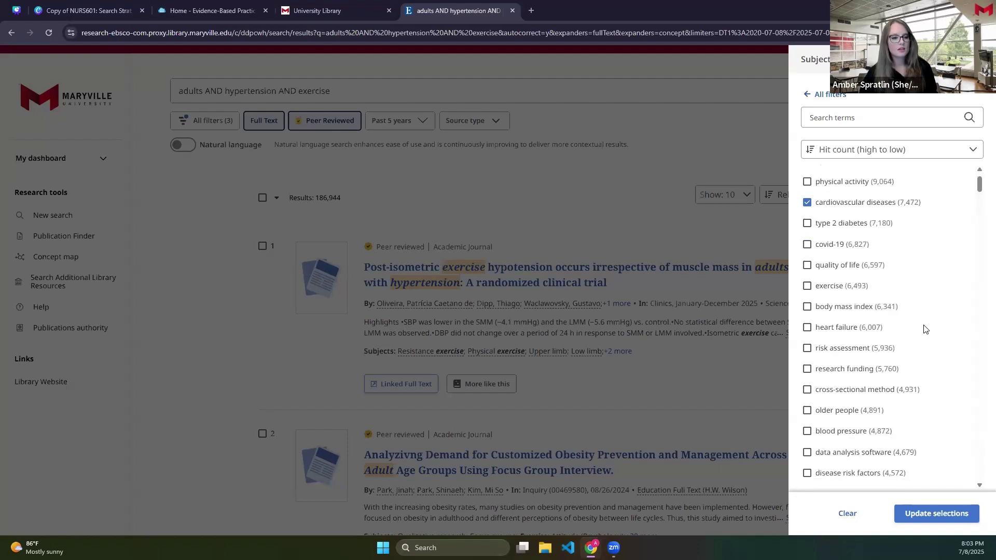
{"action": "scroll", "coordinate": [925, 330], "scroll_direction": "down", "scroll_amount": 2}
{"action": "left_click", "coordinate": [832, 379]}
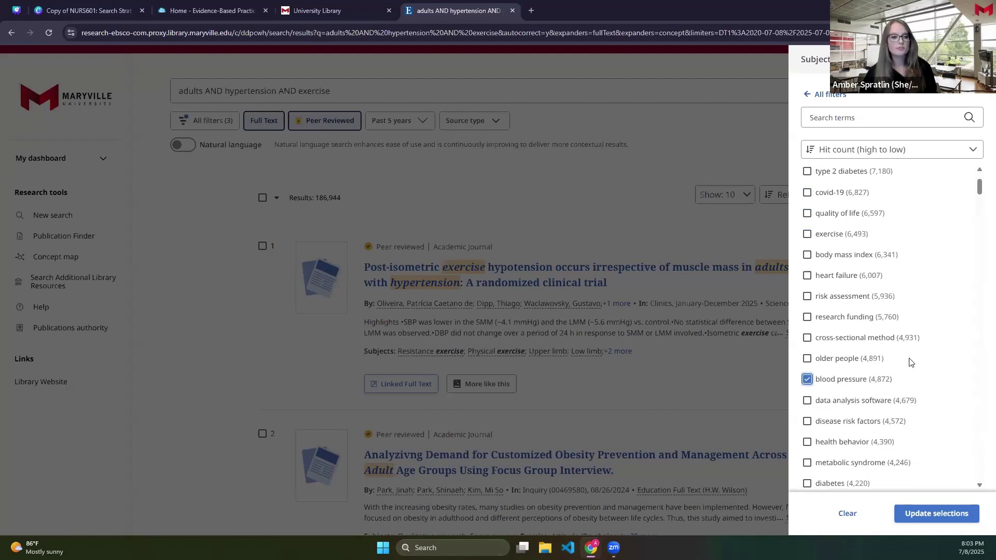
Step: Look through the rest of the full subject terms list for other terms relevant to adults, hypertension and exercise
{"action": "scroll", "coordinate": [920, 352], "scroll_direction": "down", "scroll_amount": 2}
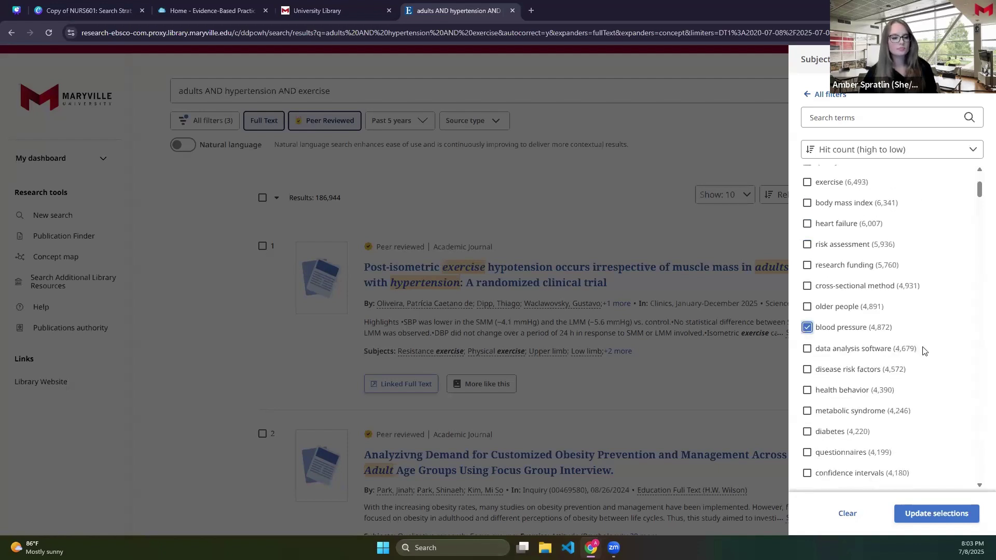
{"action": "scroll", "coordinate": [923, 351], "scroll_direction": "down", "scroll_amount": 6}
{"action": "scroll", "coordinate": [923, 351], "scroll_direction": "down", "scroll_amount": 4}
{"action": "scroll", "coordinate": [922, 351], "scroll_direction": "down", "scroll_amount": 4}
{"action": "scroll", "coordinate": [922, 351], "scroll_direction": "down", "scroll_amount": 6}
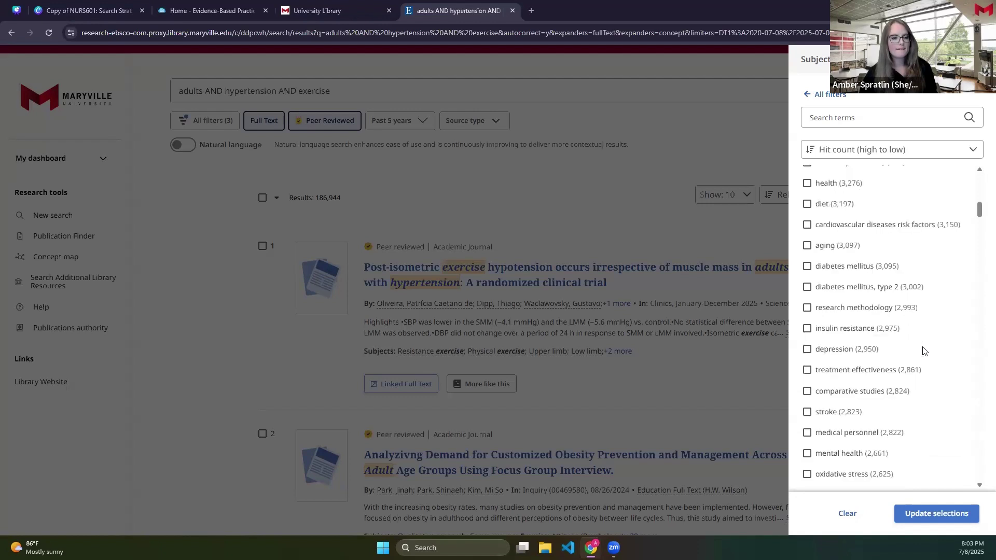
{"action": "scroll", "coordinate": [922, 351], "scroll_direction": "down", "scroll_amount": 6}
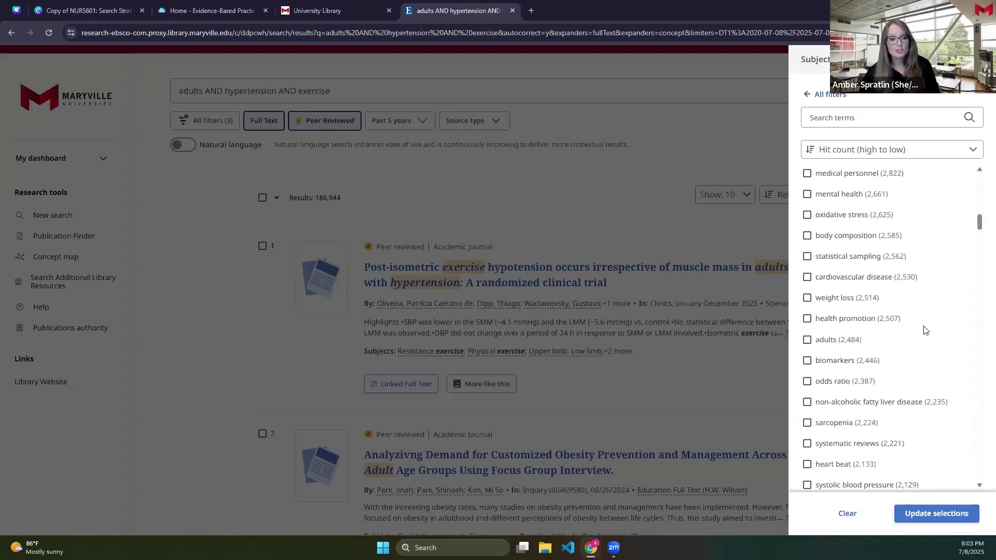
{"action": "scroll", "coordinate": [922, 330], "scroll_direction": "down", "scroll_amount": 2}
{"action": "scroll", "coordinate": [922, 331], "scroll_direction": "down", "scroll_amount": 2}
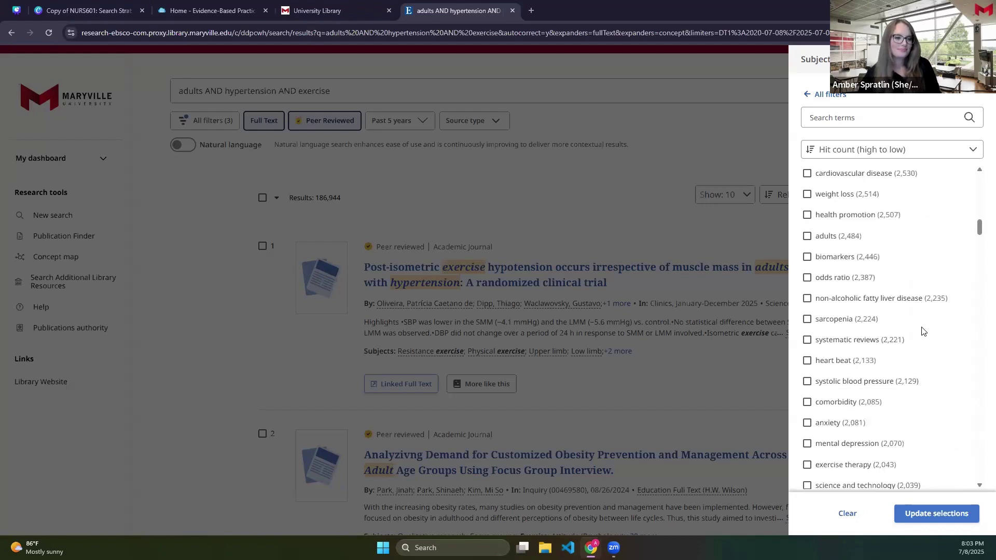
{"action": "scroll", "coordinate": [923, 331], "scroll_direction": "down", "scroll_amount": 4}
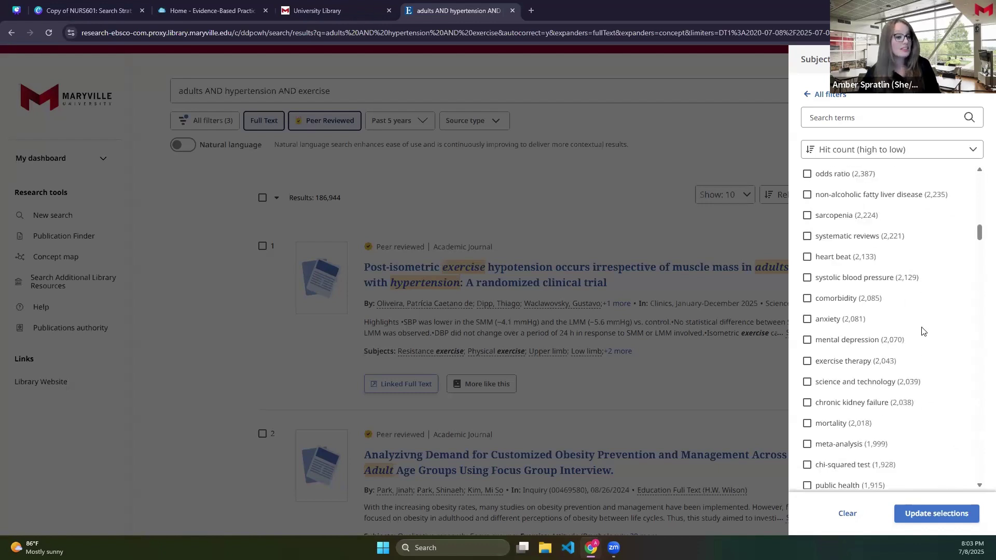
{"action": "scroll", "coordinate": [922, 332], "scroll_direction": "down", "scroll_amount": 2}
{"action": "scroll", "coordinate": [922, 331], "scroll_direction": "down", "scroll_amount": 6}
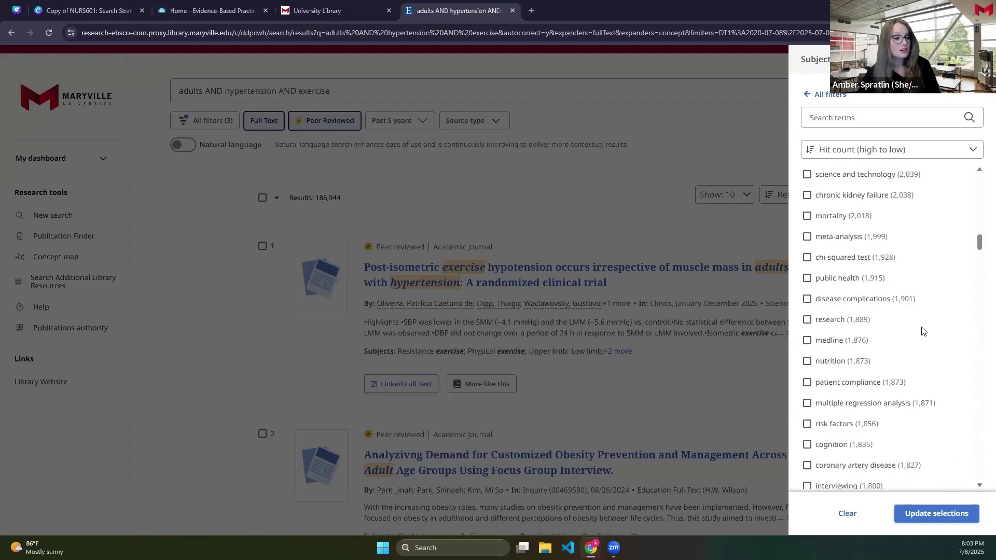
{"action": "scroll", "coordinate": [923, 331], "scroll_direction": "down", "scroll_amount": 2}
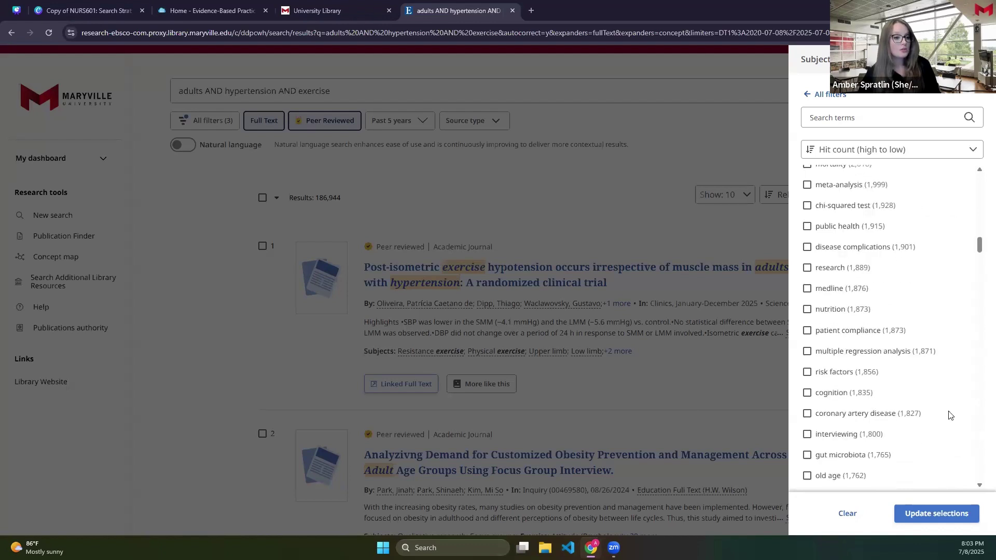
Step: Update the subject selections and apply the hypertension, cardiovascular diseases and blood pressure filters to the search results
{"action": "left_click", "coordinate": [939, 514]}
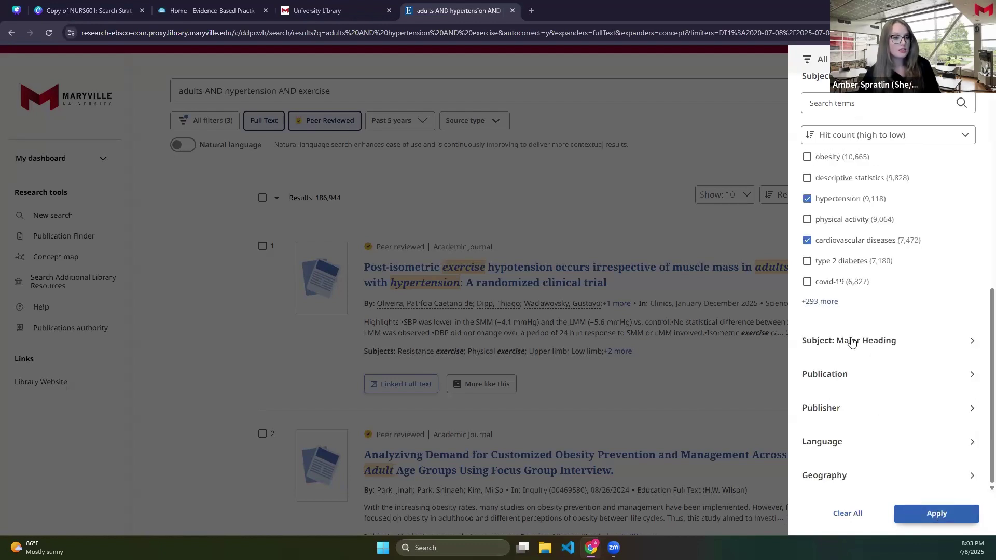
{"action": "scroll", "coordinate": [850, 337], "scroll_direction": "up", "scroll_amount": 2}
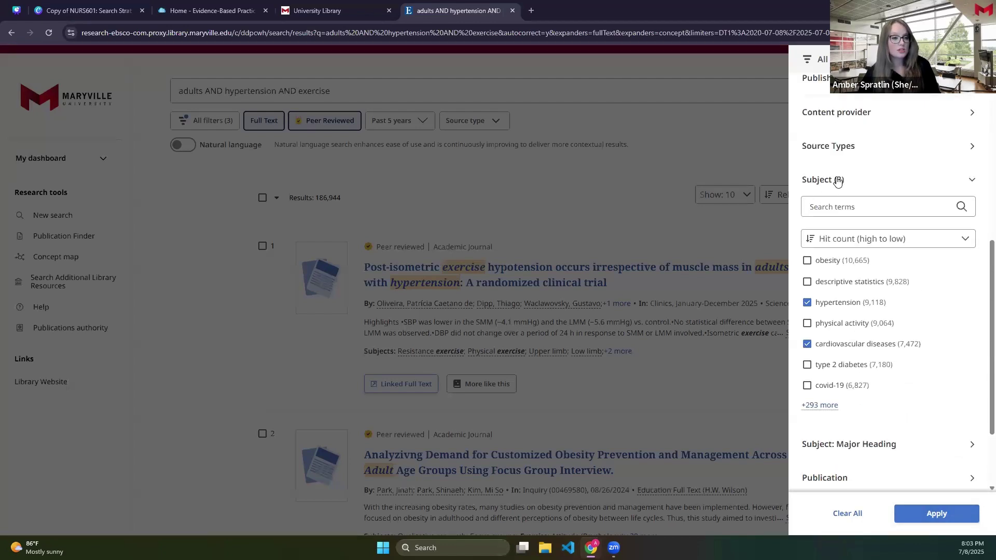
{"action": "left_click", "coordinate": [932, 515]}
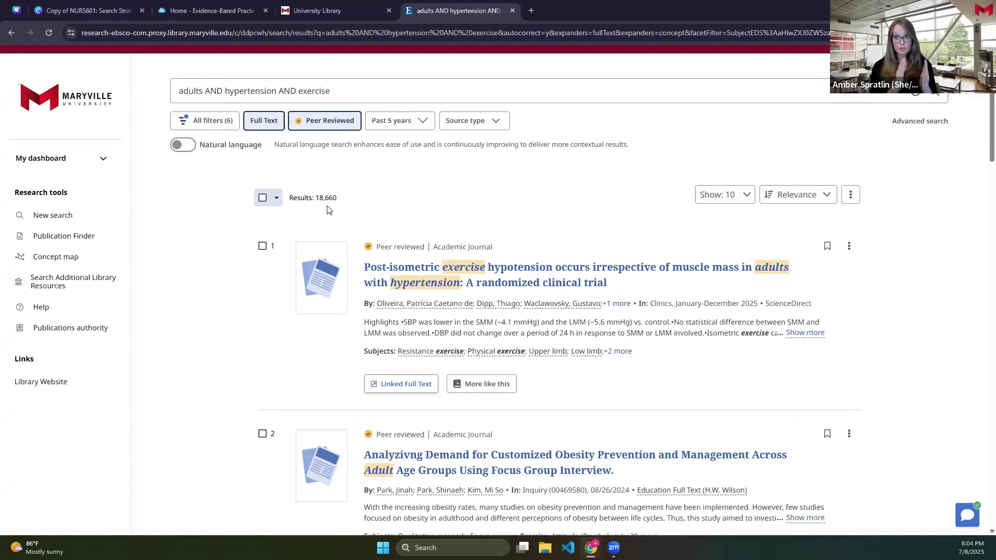
Step: Reopen all filters and add exercise and physical activity as subject filters from the full list of subject terms
{"action": "left_click", "coordinate": [209, 120]}
{"action": "scroll", "coordinate": [882, 317], "scroll_direction": "down", "scroll_amount": 4}
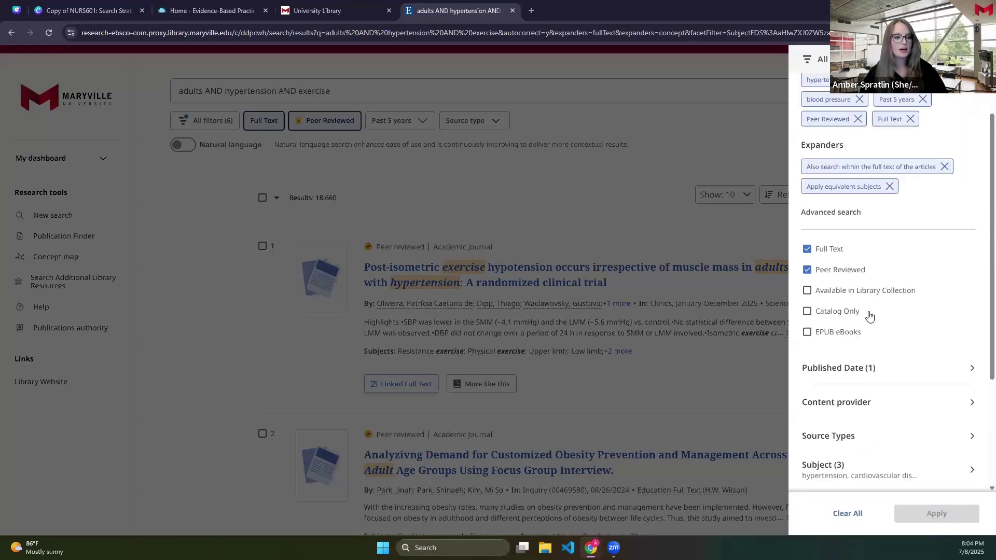
{"action": "left_click", "coordinate": [917, 314]}
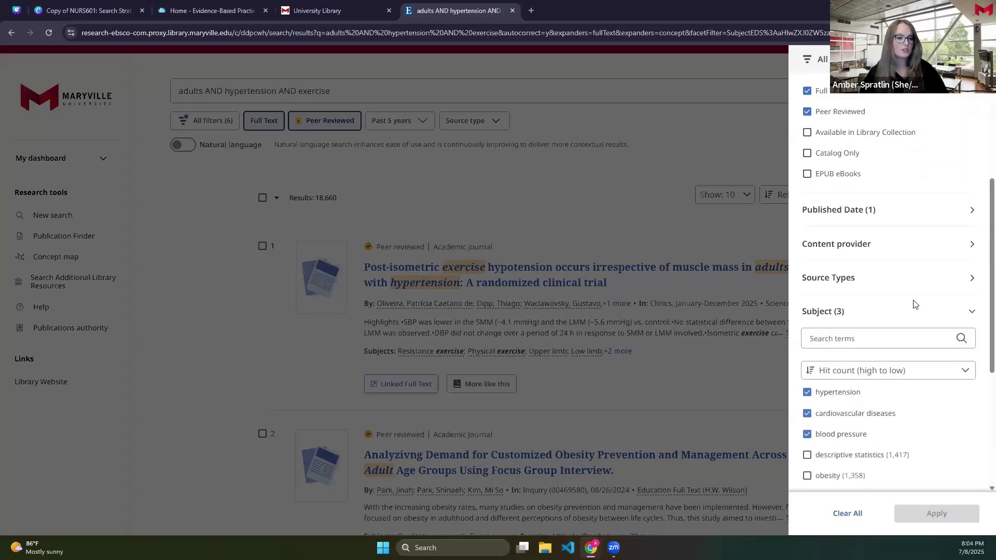
{"action": "scroll", "coordinate": [911, 296], "scroll_direction": "down", "scroll_amount": 1}
{"action": "scroll", "coordinate": [902, 280], "scroll_direction": "down", "scroll_amount": 2}
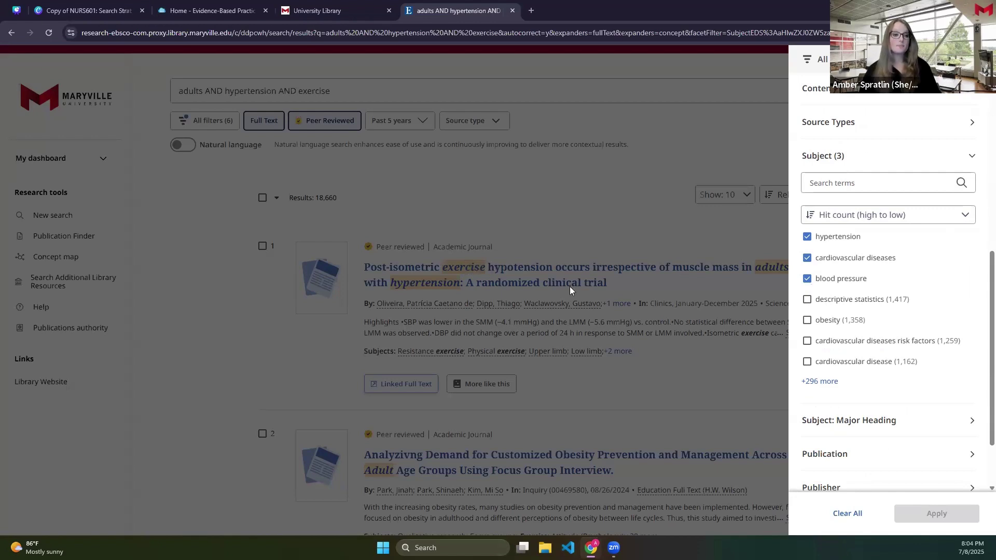
{"action": "left_click", "coordinate": [831, 387]}
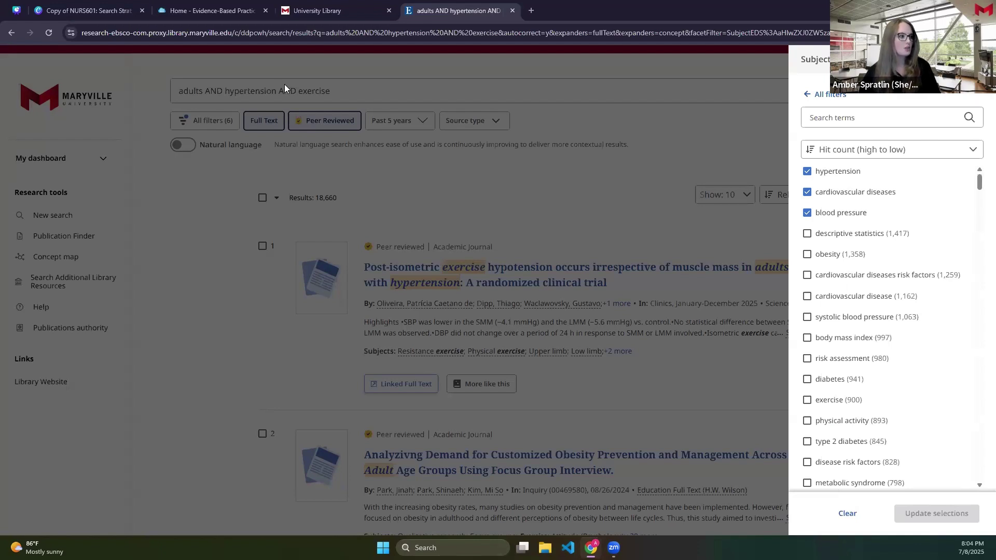
{"action": "left_click", "coordinate": [807, 400]}
{"action": "left_click", "coordinate": [808, 422]}
Step: Review the remaining subject terms and apply the updated selection with exercise and physical activity to the results
{"action": "scroll", "coordinate": [892, 386], "scroll_direction": "down", "scroll_amount": 4}
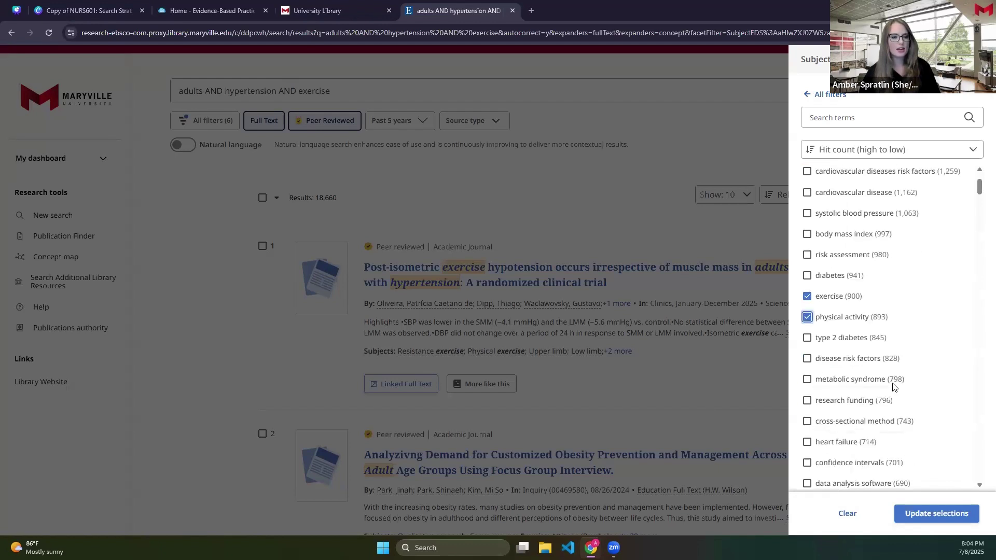
{"action": "scroll", "coordinate": [892, 387], "scroll_direction": "down", "scroll_amount": 2}
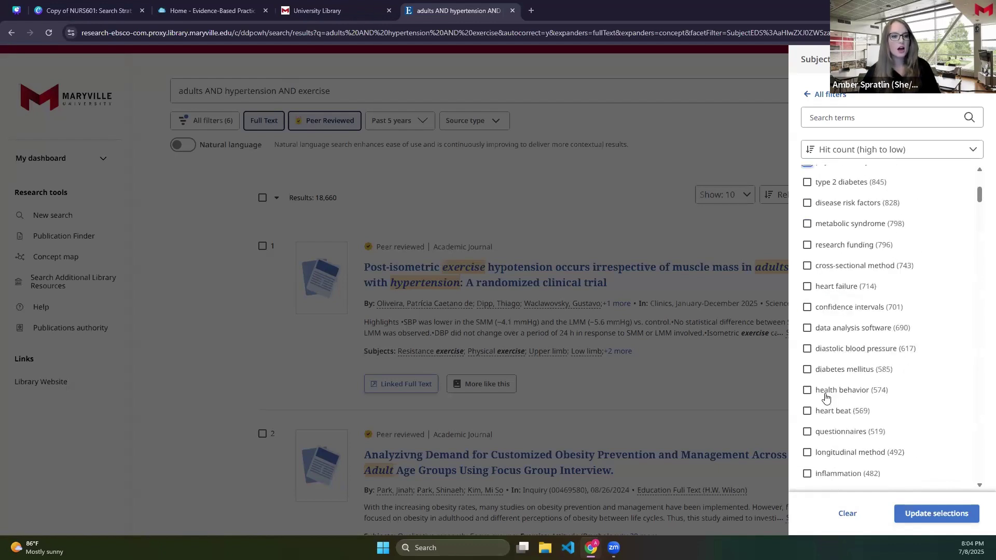
{"action": "scroll", "coordinate": [825, 397], "scroll_direction": "down", "scroll_amount": 2}
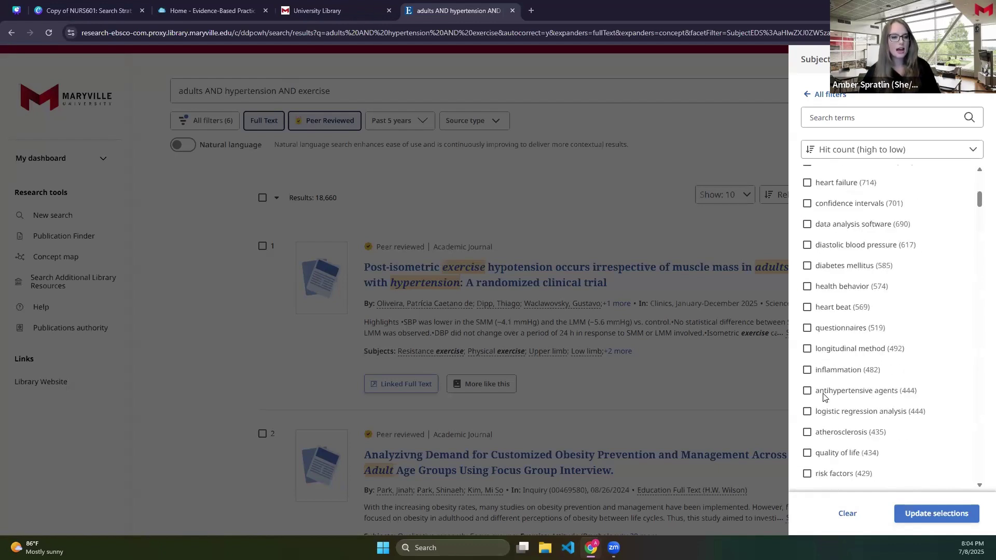
{"action": "scroll", "coordinate": [825, 397], "scroll_direction": "down", "scroll_amount": 2}
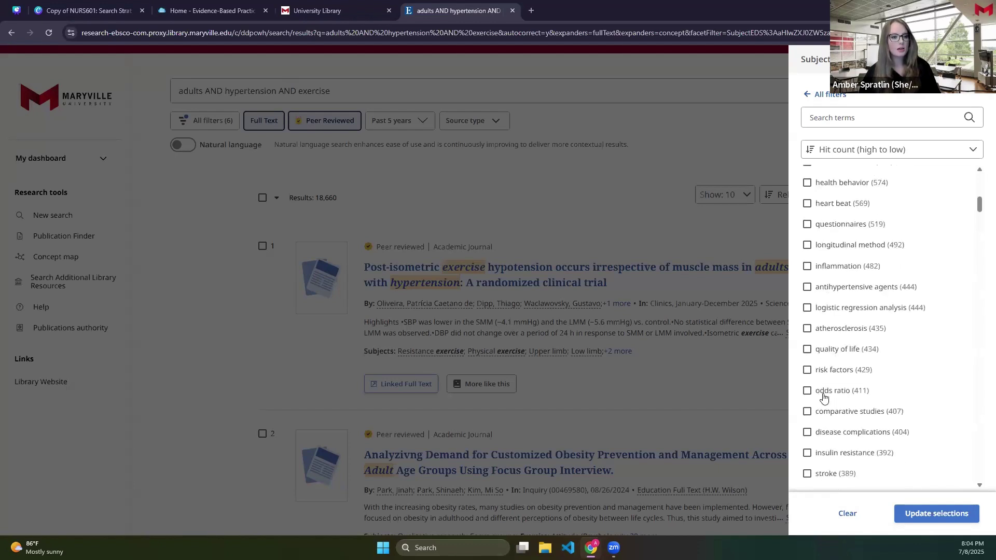
{"action": "scroll", "coordinate": [941, 391], "scroll_direction": "down", "scroll_amount": 2}
{"action": "scroll", "coordinate": [942, 392], "scroll_direction": "down", "scroll_amount": 3}
{"action": "scroll", "coordinate": [941, 392], "scroll_direction": "down", "scroll_amount": 3}
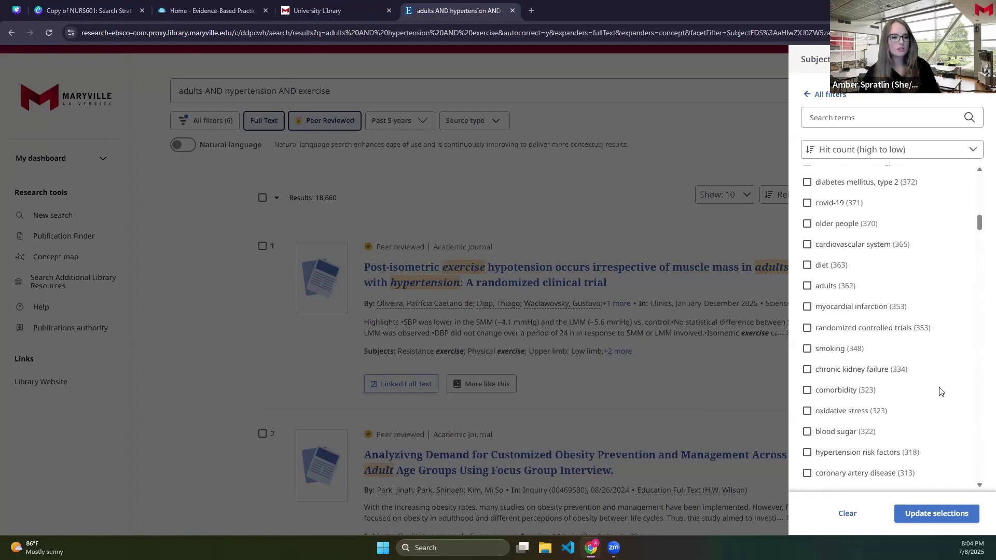
{"action": "scroll", "coordinate": [941, 391], "scroll_direction": "down", "scroll_amount": 4}
{"action": "scroll", "coordinate": [941, 392], "scroll_direction": "down", "scroll_amount": 4}
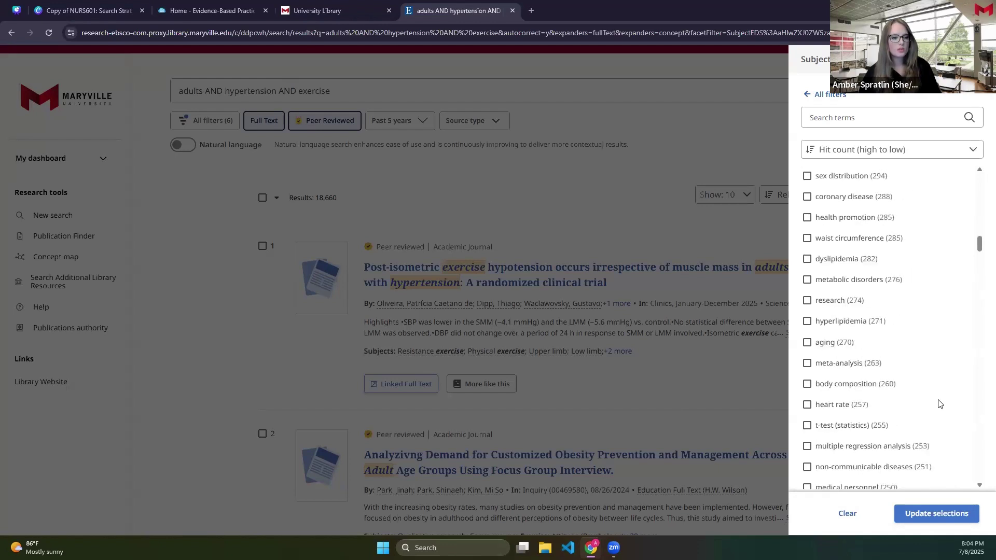
{"action": "scroll", "coordinate": [941, 404], "scroll_direction": "down", "scroll_amount": 1}
{"action": "left_click", "coordinate": [945, 517]}
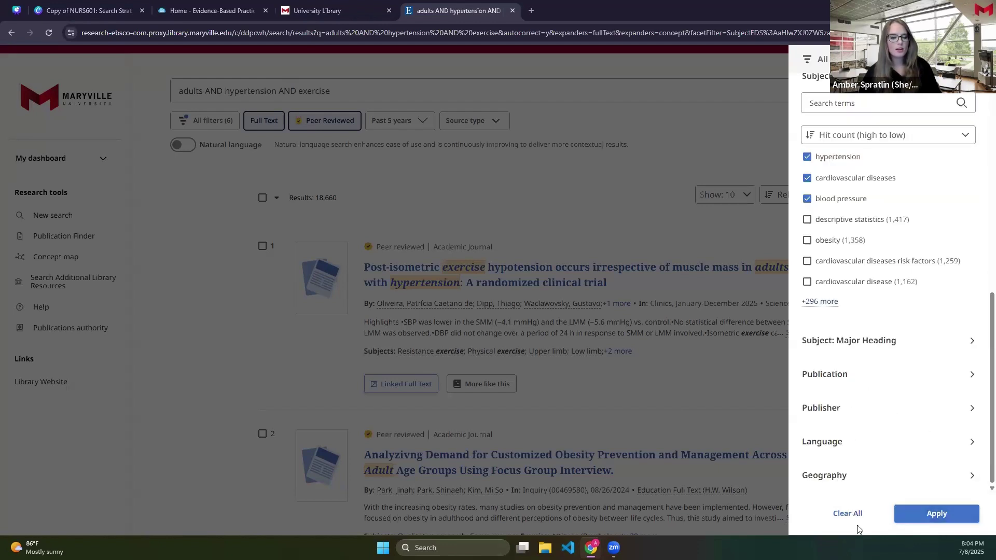
{"action": "left_click", "coordinate": [941, 516]}
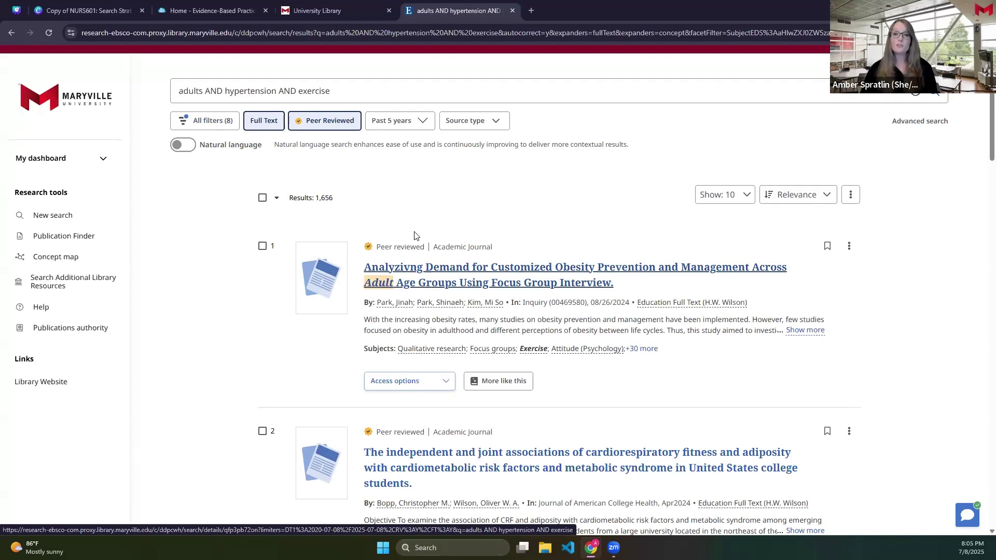
Step: Browse the narrowed results and read the full abstract of the third article, on the Mindful Eating and Exercise intervention
{"action": "scroll", "coordinate": [579, 241], "scroll_direction": "down", "scroll_amount": 1}
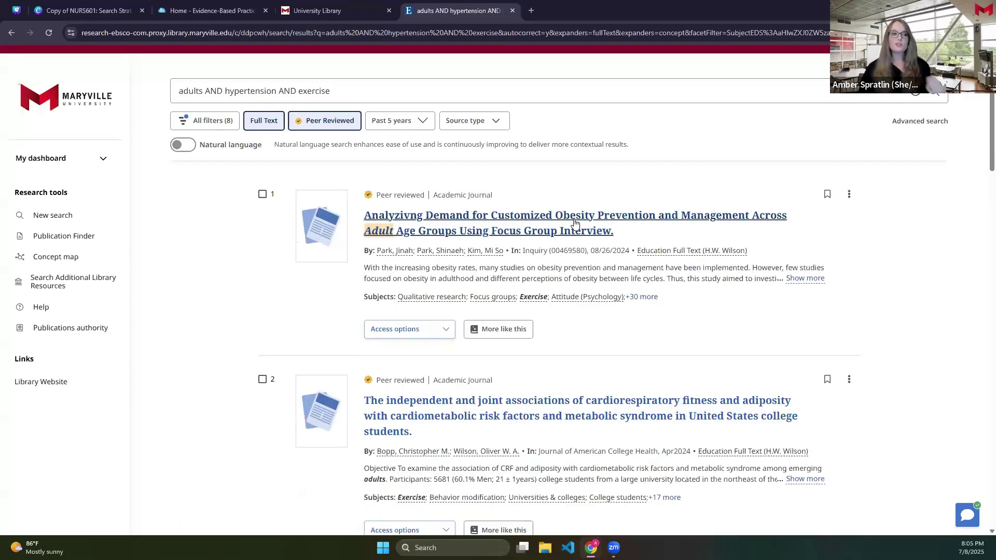
{"action": "scroll", "coordinate": [601, 242], "scroll_direction": "down", "scroll_amount": 2}
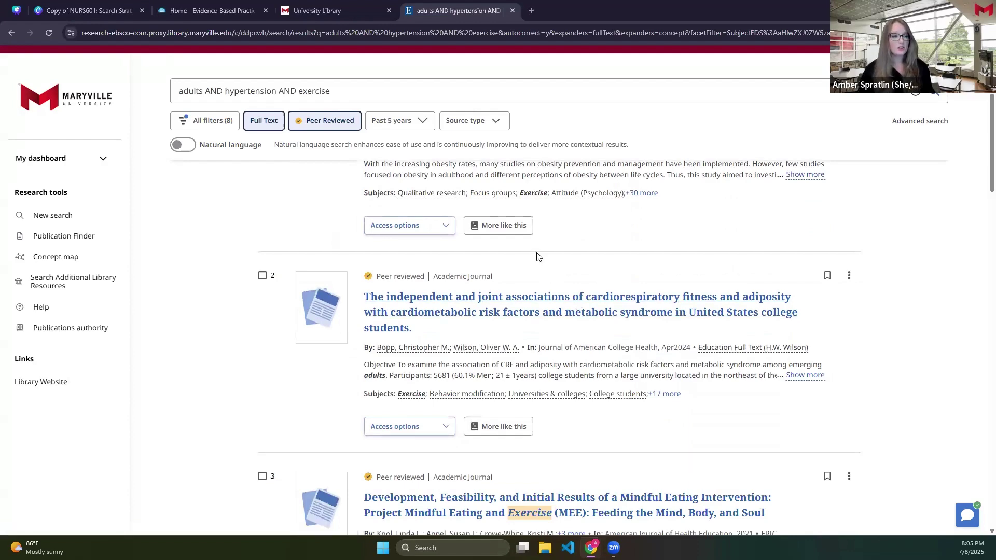
{"action": "scroll", "coordinate": [537, 256], "scroll_direction": "down", "scroll_amount": 4}
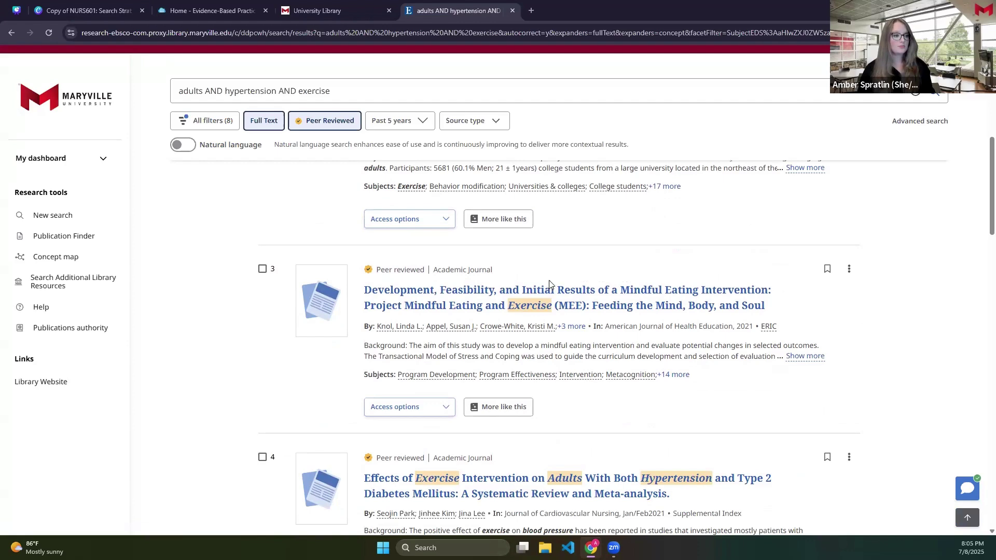
{"action": "scroll", "coordinate": [550, 284], "scroll_direction": "down", "scroll_amount": 1}
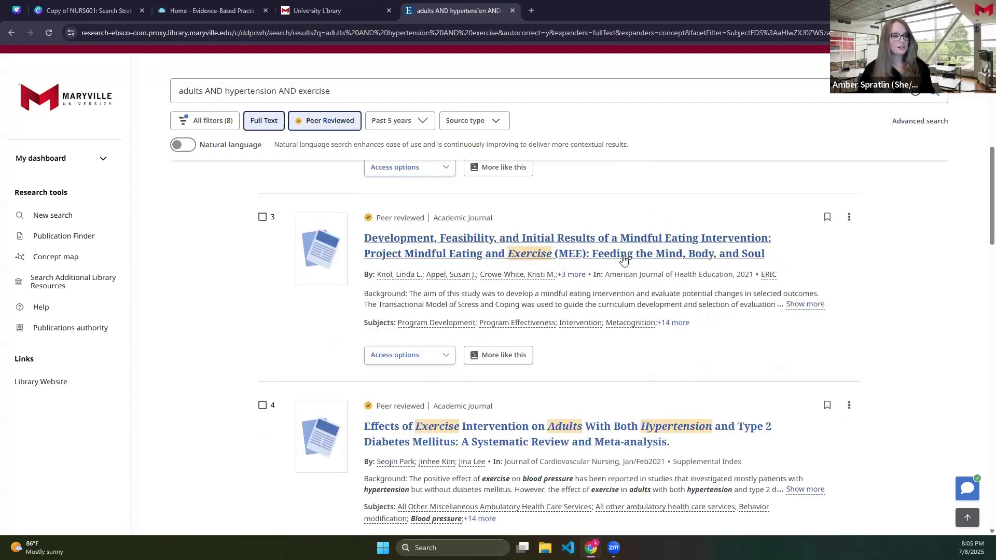
{"action": "left_click", "coordinate": [798, 305]}
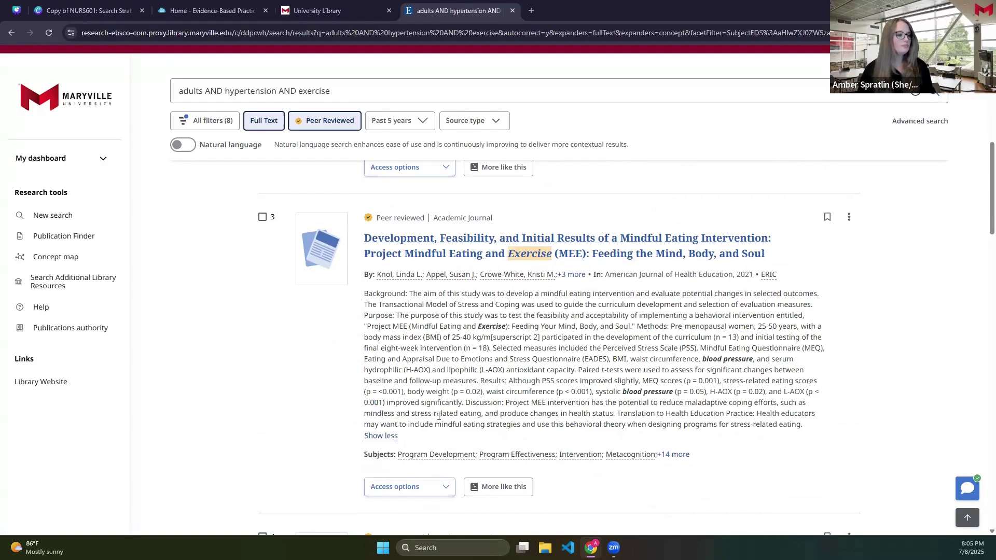
{"action": "scroll", "coordinate": [423, 422], "scroll_direction": "down", "scroll_amount": 3}
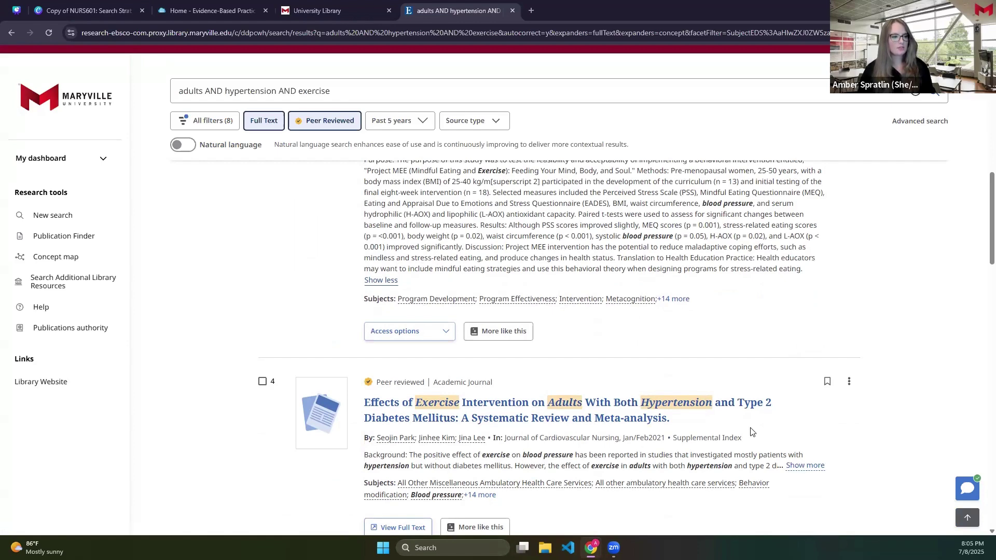
{"action": "scroll", "coordinate": [566, 370], "scroll_direction": "up", "scroll_amount": 2}
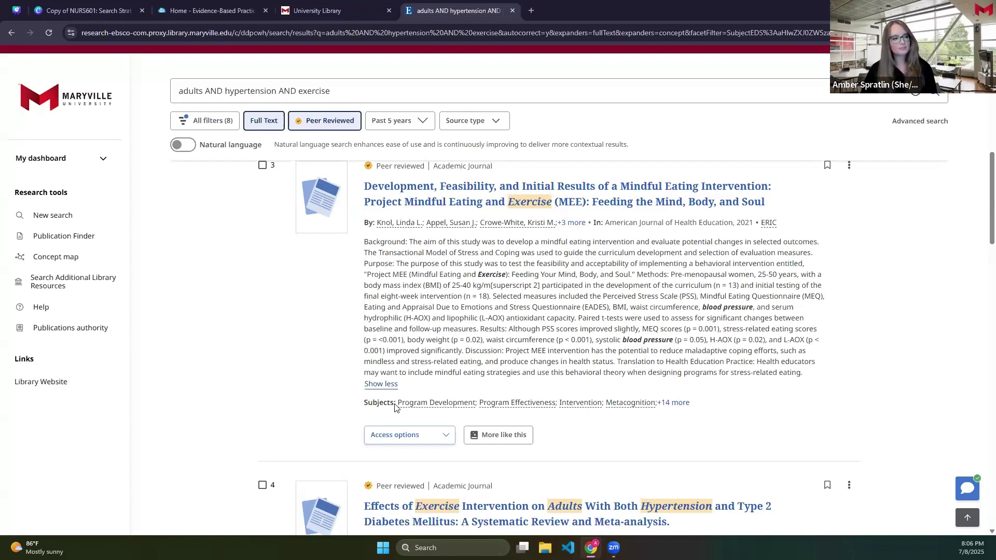
Step: Open the PDF of the Mindful Eating and Exercise article from its access options and copy the page's web address
{"action": "left_click", "coordinate": [408, 438]}
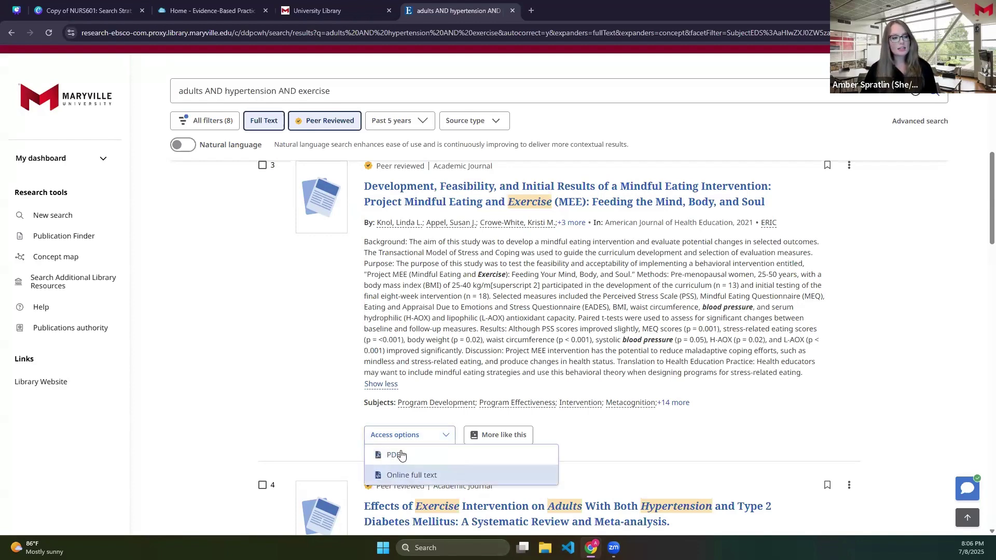
{"action": "left_click", "coordinate": [399, 455]}
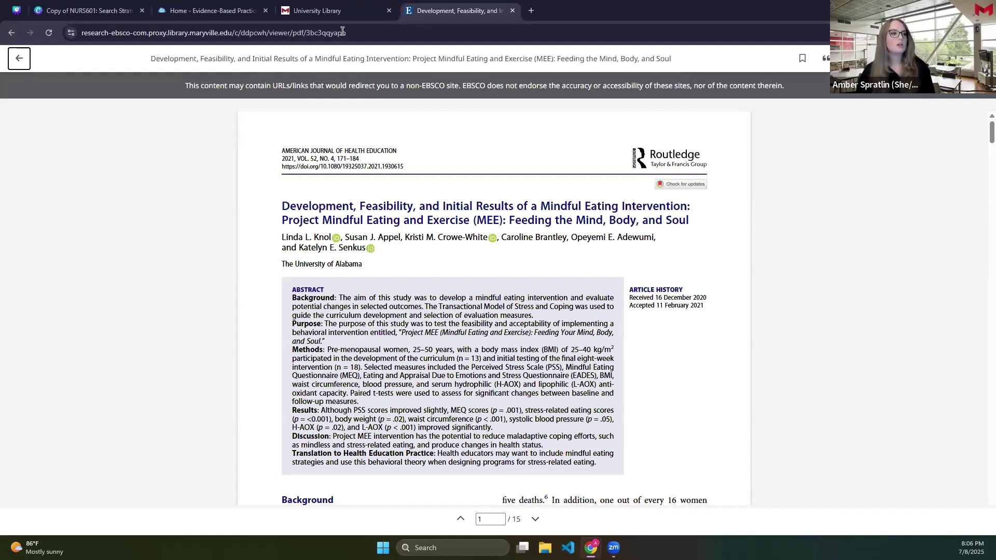
{"action": "left_click", "coordinate": [320, 35]}
{"action": "left_click", "coordinate": [320, 35]}
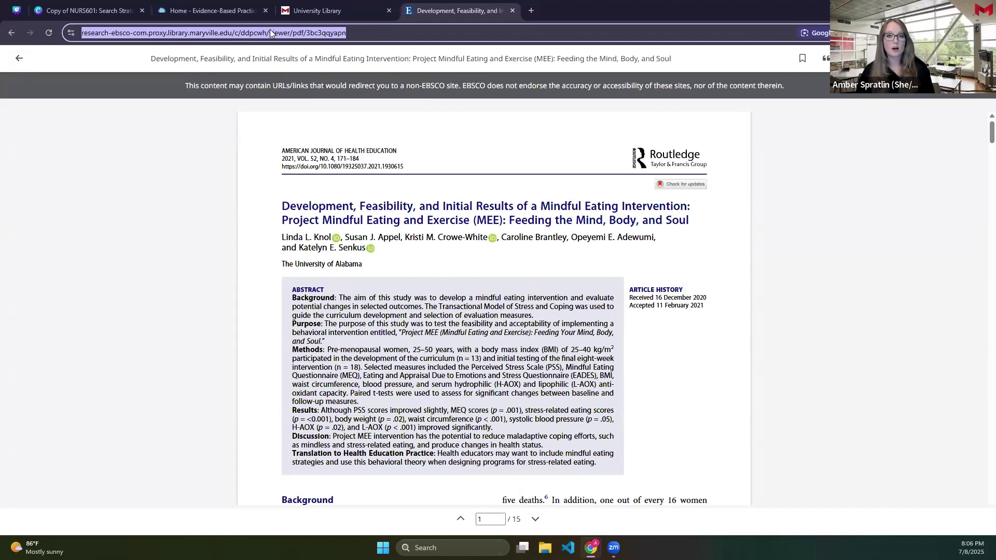
{"action": "key", "text": "ctrl+c"}
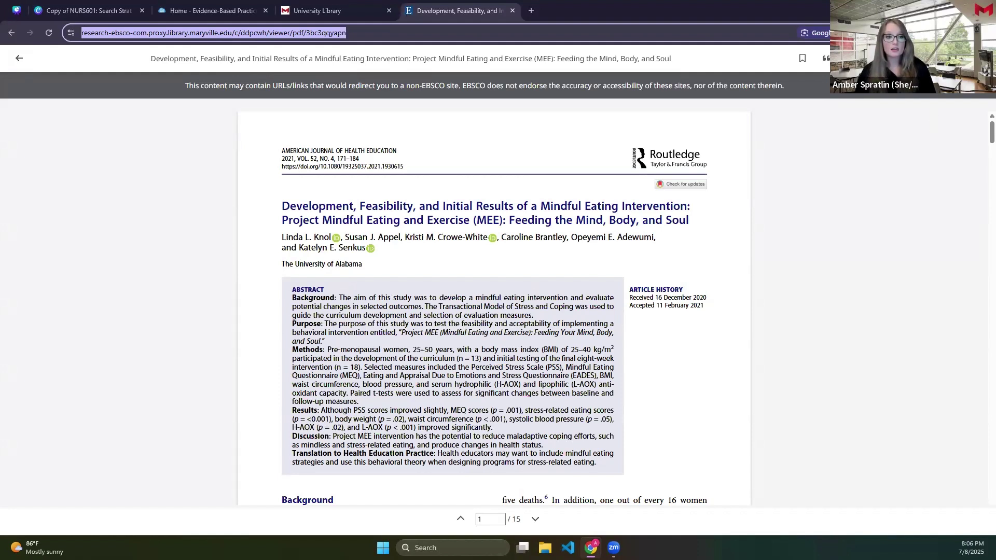
Step: Check the article's download options and formats, and close them without downloading
{"action": "left_click", "coordinate": [872, 58]}
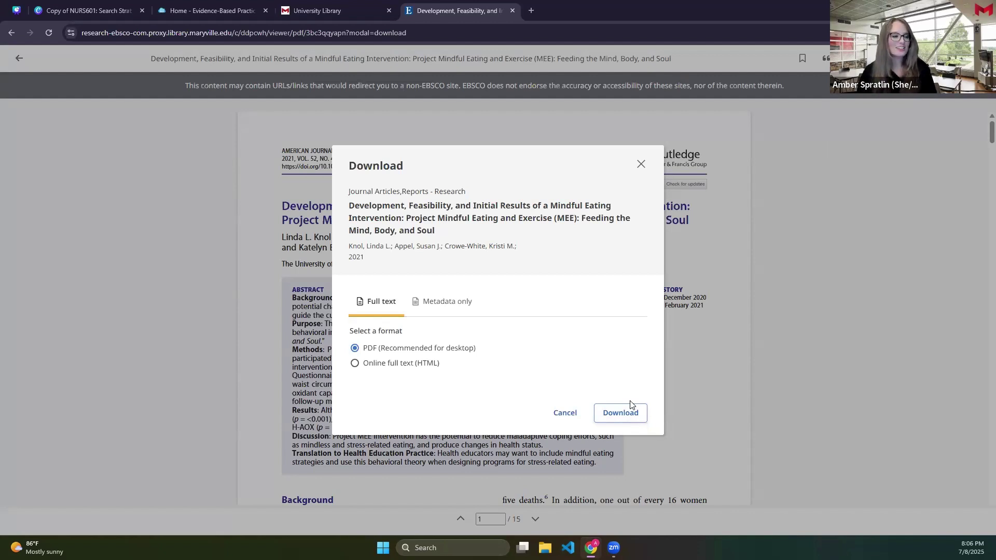
{"action": "left_click", "coordinate": [639, 165]}
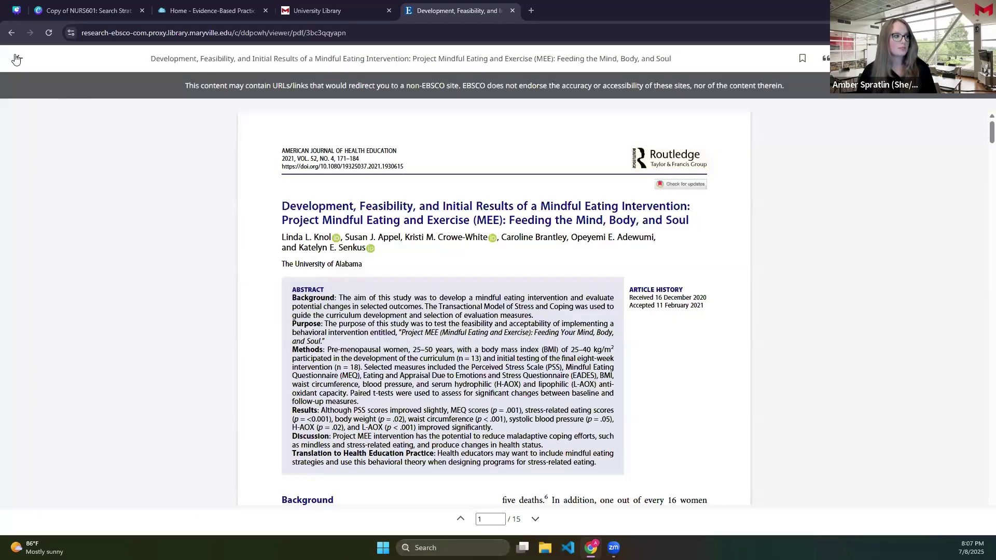
Step: Return from the PDF viewer to the search results and view the MyEBSCO account and sign-in options
{"action": "left_click", "coordinate": [16, 60]}
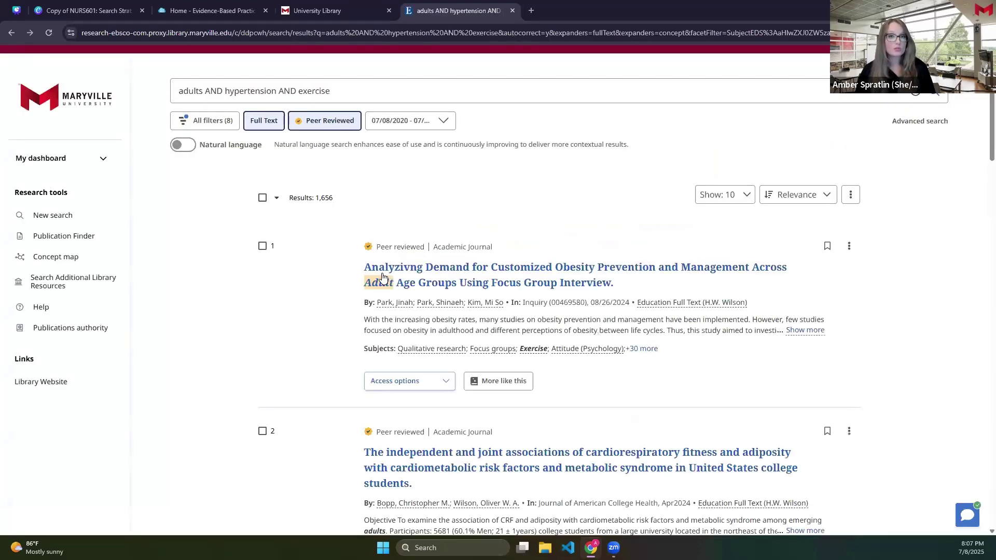
{"action": "scroll", "coordinate": [847, 125], "scroll_direction": "down", "scroll_amount": 5}
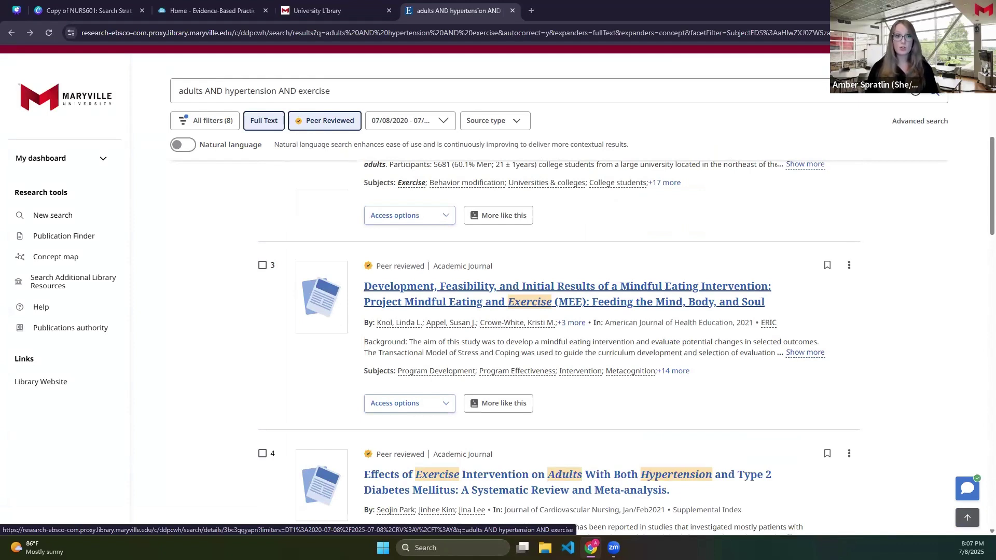
{"action": "left_click", "coordinate": [934, 65]}
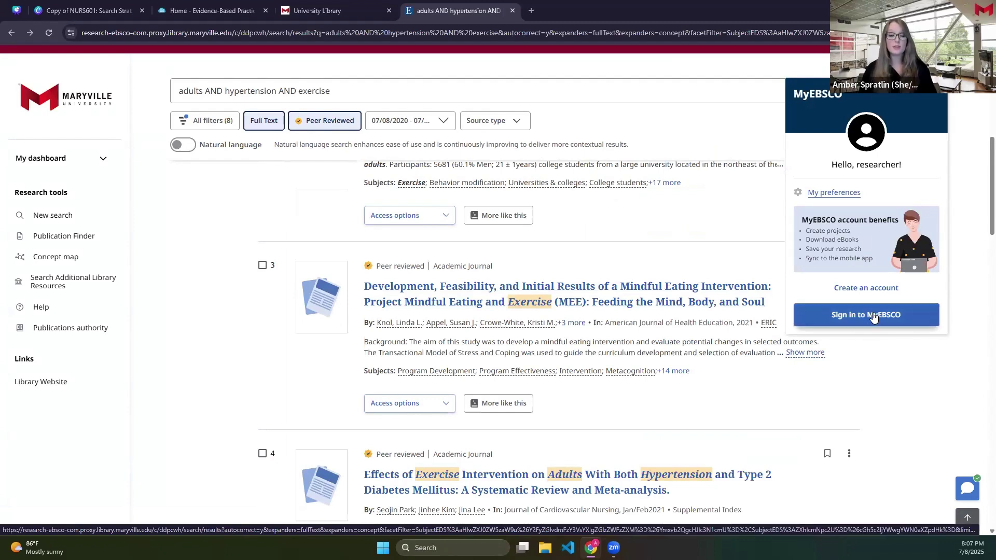
Step: Bookmark the third article, on the Mindful Eating and Exercise intervention, and expand My dashboard to show its sections
{"action": "scroll", "coordinate": [861, 359], "scroll_direction": "up", "scroll_amount": 2}
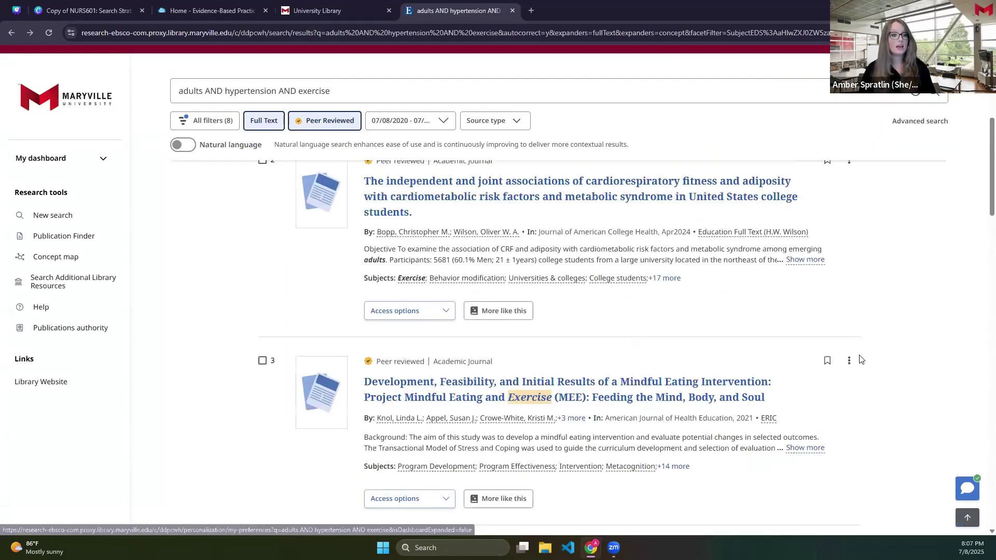
{"action": "left_click", "coordinate": [829, 365]}
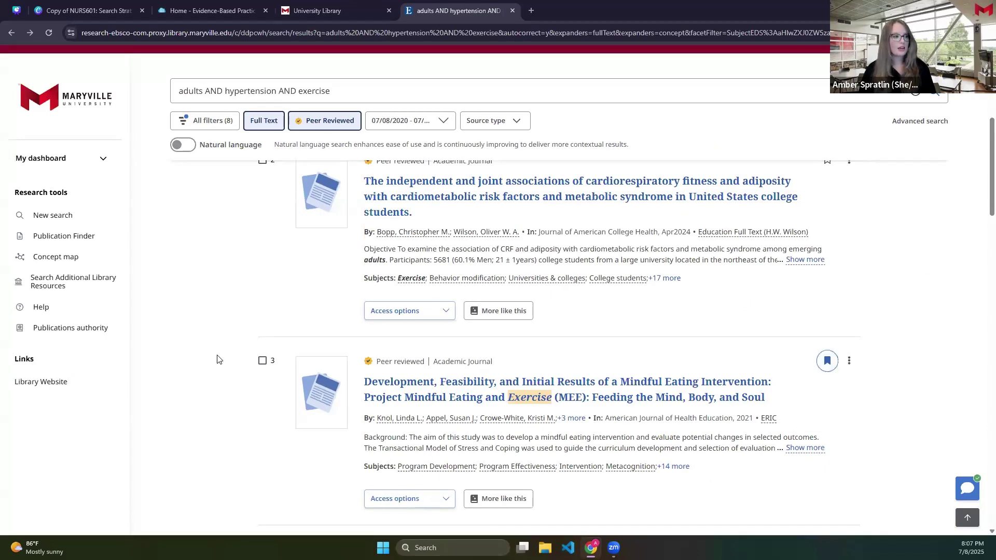
{"action": "left_click", "coordinate": [51, 168]}
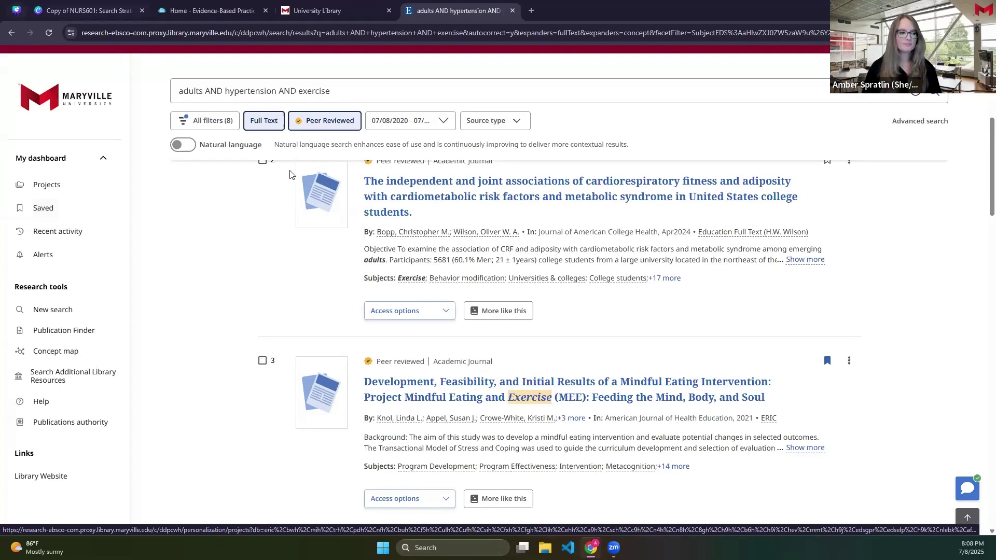
Step: View the Library 24/7 Help Chat from the search results, and close it without sending a message
{"action": "scroll", "coordinate": [604, 316], "scroll_direction": "up", "scroll_amount": 5}
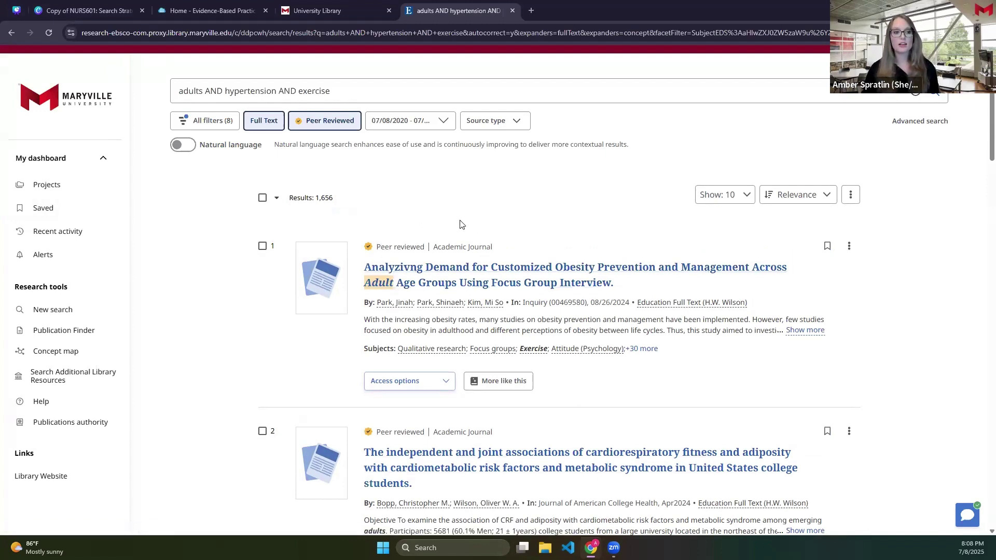
{"action": "left_click", "coordinate": [967, 518]}
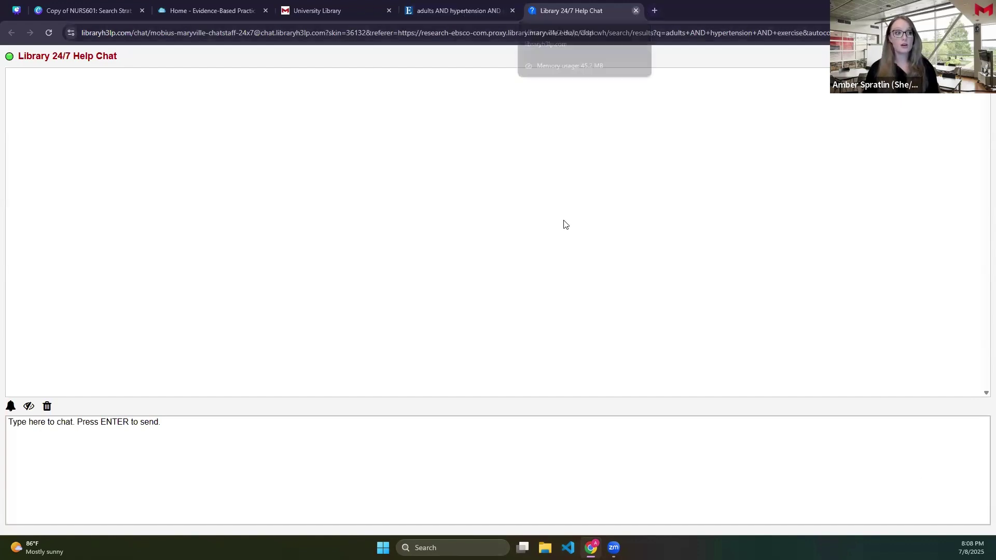
{"action": "key", "text": "ctrl+w"}
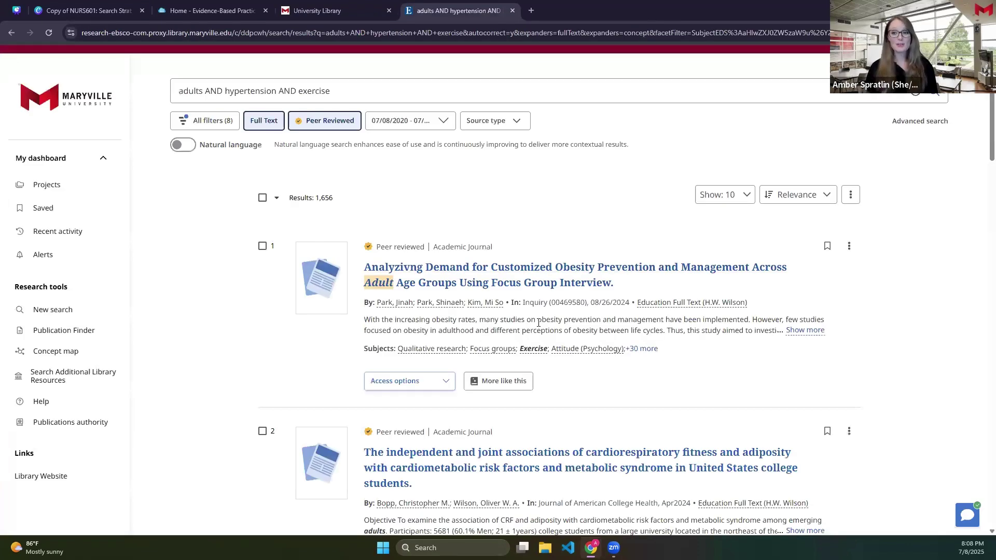